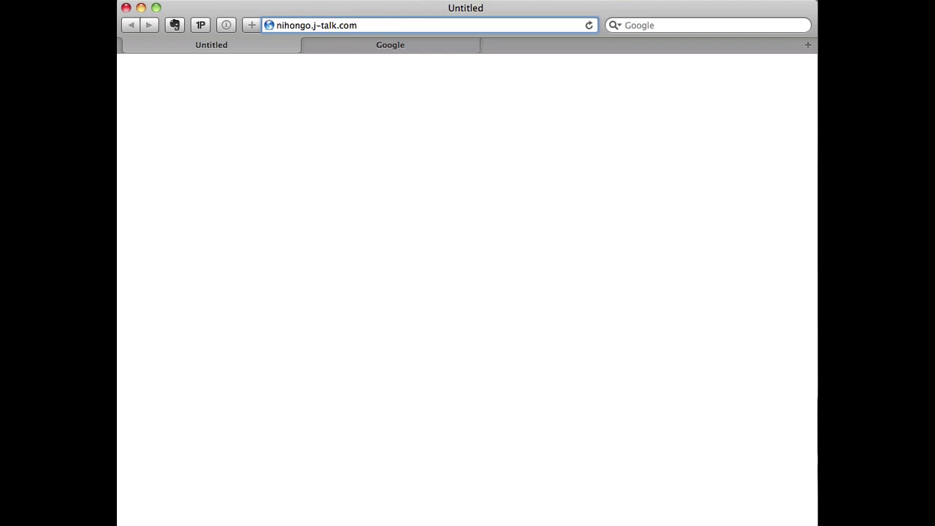
Open nihongo.j-talk.com and load the Kanji Converter's text demo sentence.
{"action": "key", "text": "Return"}
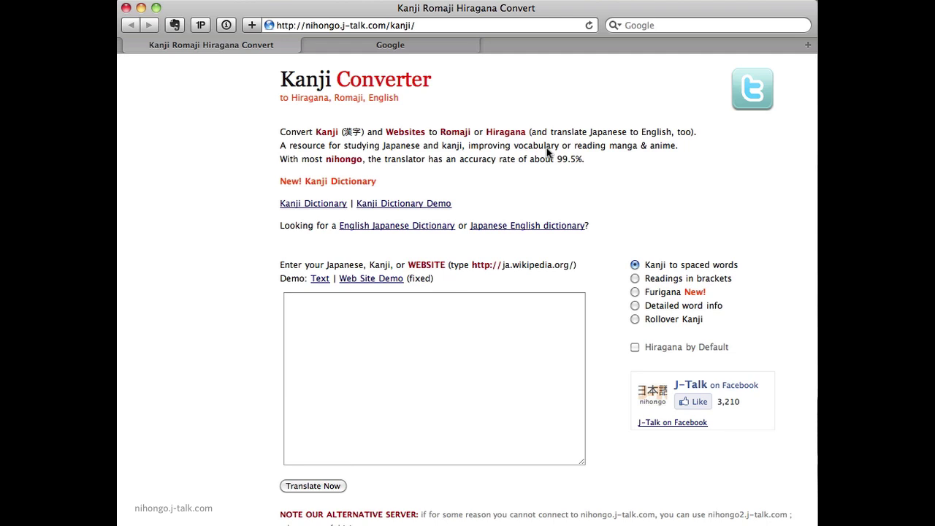
{"action": "left_click", "coordinate": [404, 347]}
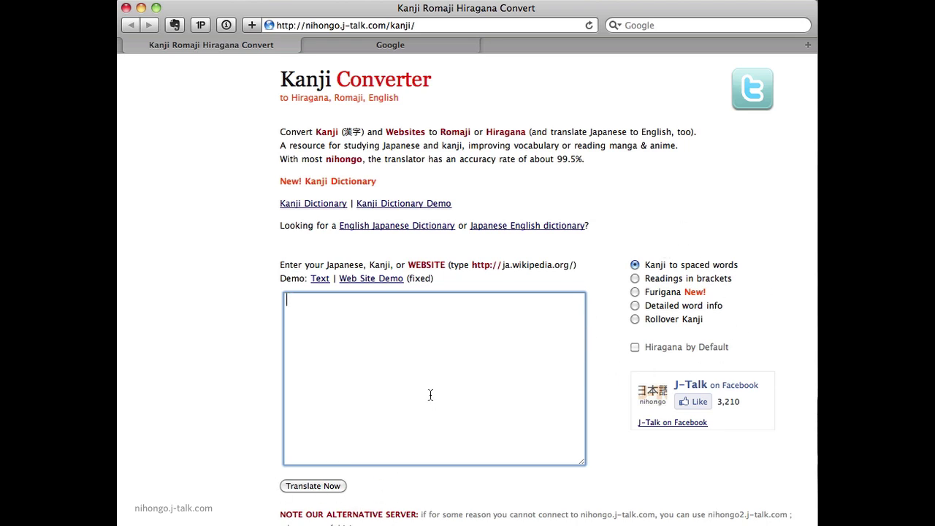
{"action": "left_click", "coordinate": [322, 279]}
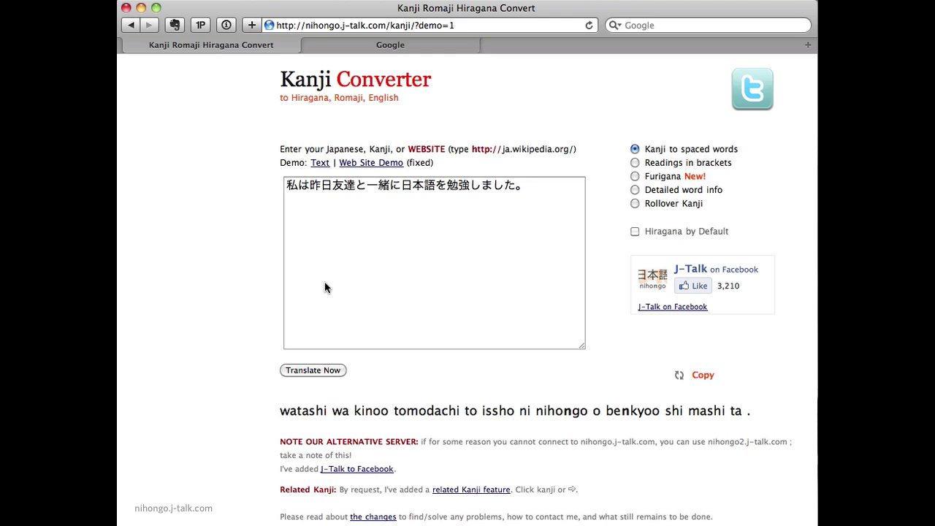
{"action": "left_click_drag", "start_coordinate": [643, 148], "coordinate": [734, 150]}
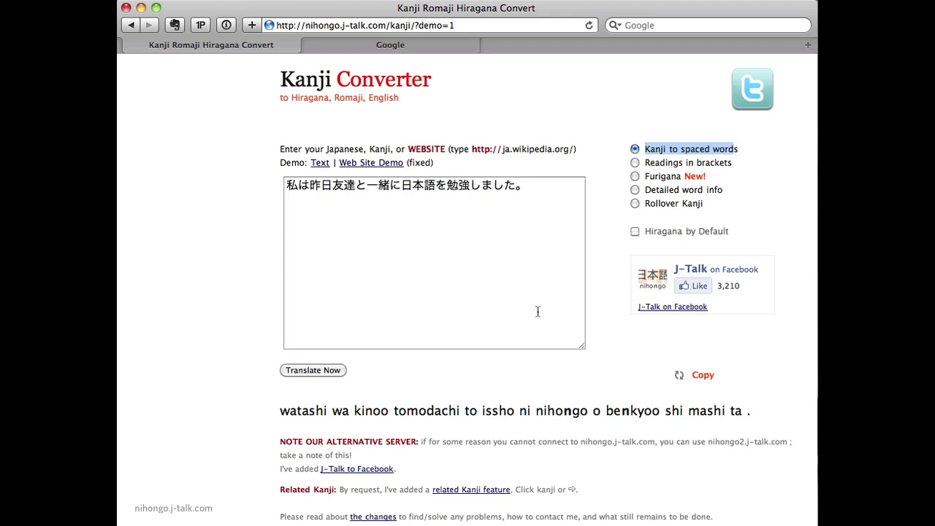
{"action": "left_click", "coordinate": [516, 368]}
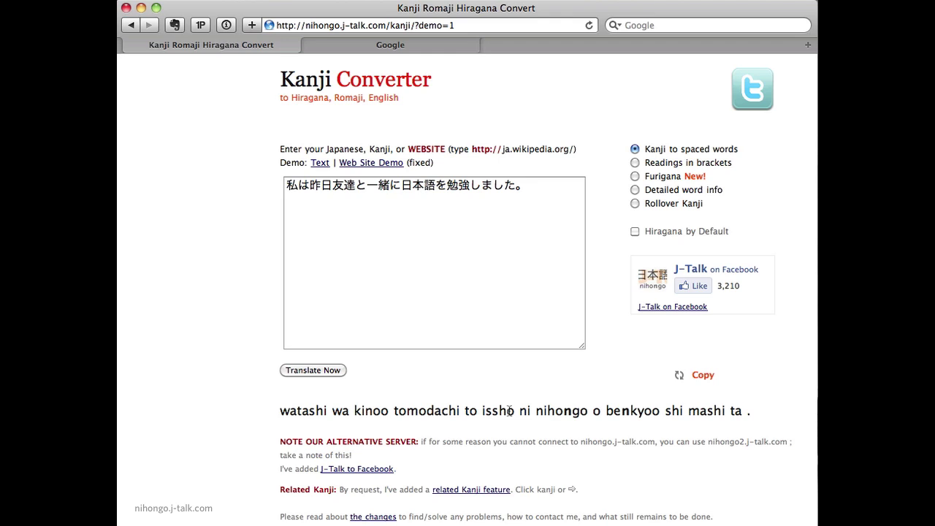
Cycle the converted sentence through spaced kanji, hiragana and romaji until it is shown in katakana.
{"action": "left_click", "coordinate": [680, 378]}
{"action": "left_click", "coordinate": [679, 377]}
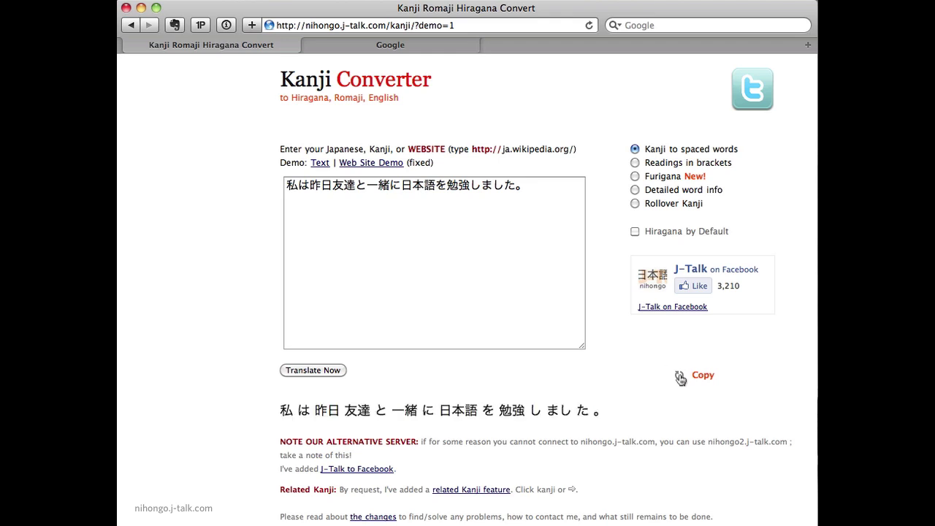
{"action": "left_click", "coordinate": [680, 377]}
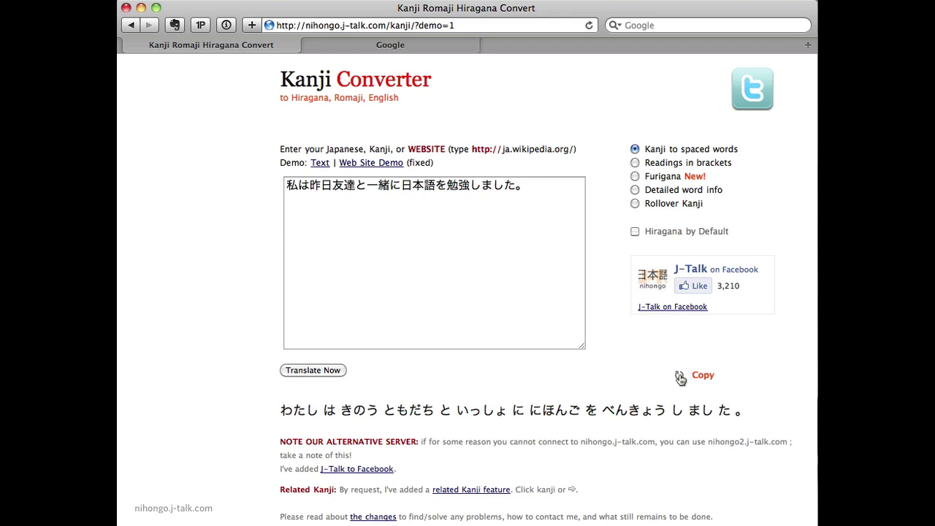
{"action": "left_click", "coordinate": [679, 377]}
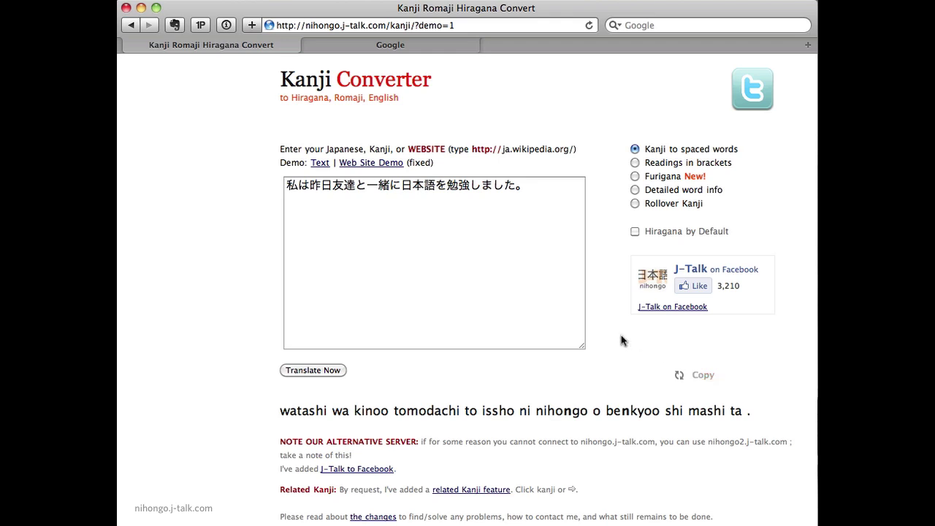
{"action": "left_click", "coordinate": [677, 376]}
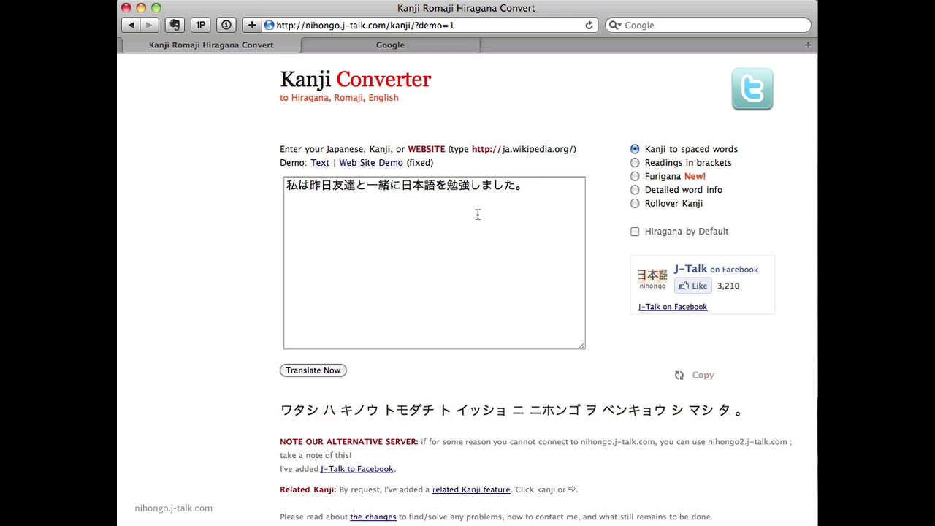
Copy the katakana output and paste it below the original sentence in the input text, leaving a blank line between.
{"action": "left_click", "coordinate": [534, 190]}
{"action": "key", "text": "Return"}
{"action": "key", "text": "Return"}
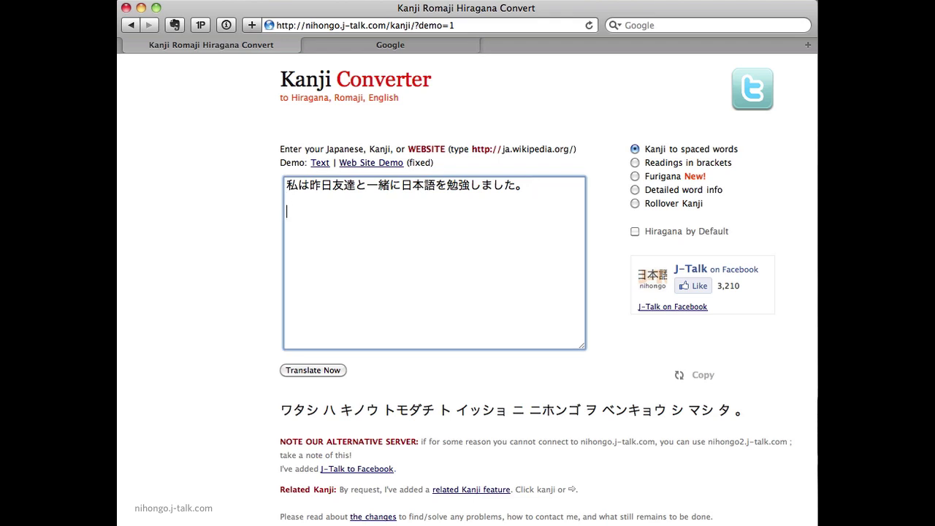
{"action": "type", "text": "ワタシ ハ キノウ トモダチ ト イッショ ニ ニホンゴ ヲ ベンキョウ シ マシ タ 。"}
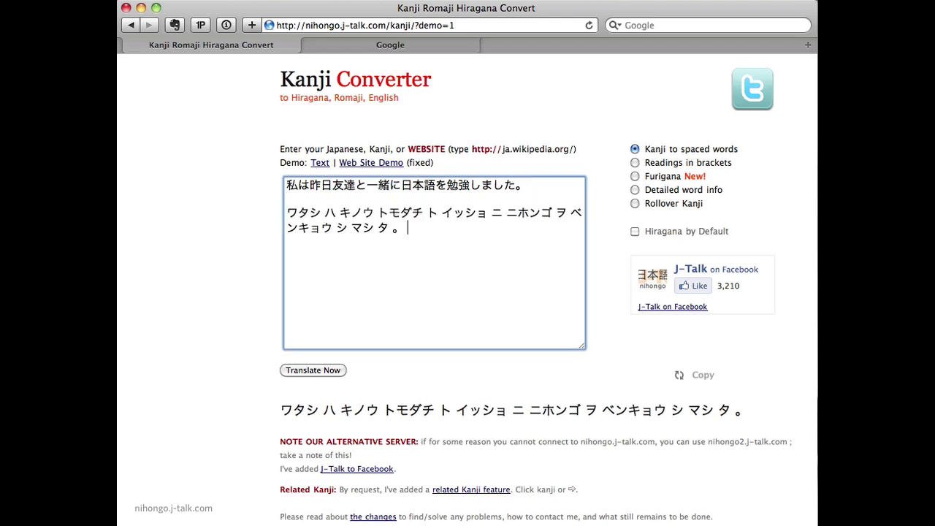
Change the output to spaced kanji, copy it and paste it below the katakana line in the input text.
{"action": "left_click", "coordinate": [680, 379]}
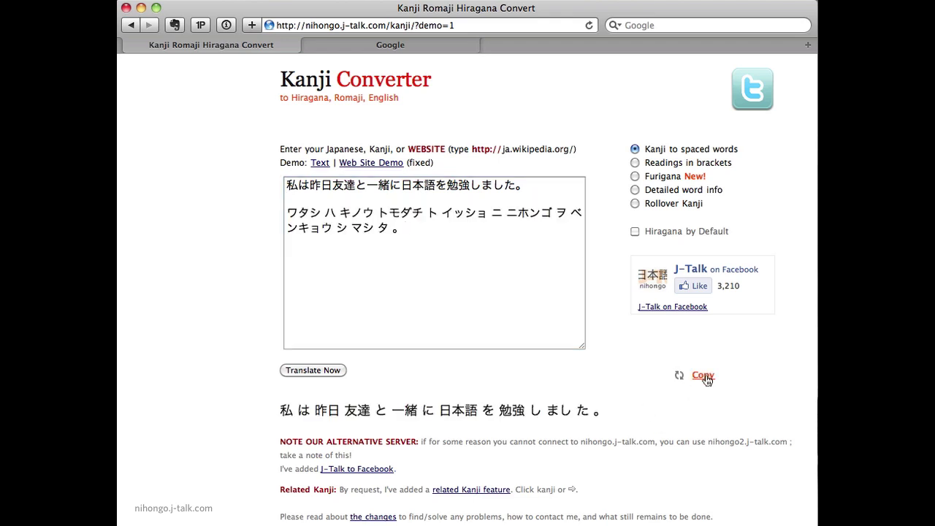
{"action": "left_click", "coordinate": [430, 242]}
{"action": "key", "text": "Return"}
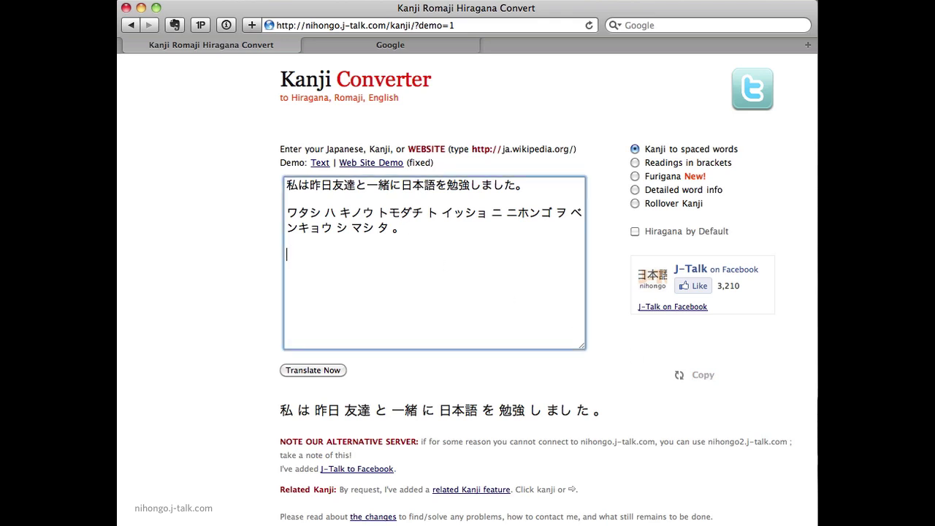
{"action": "key", "text": "super+v"}
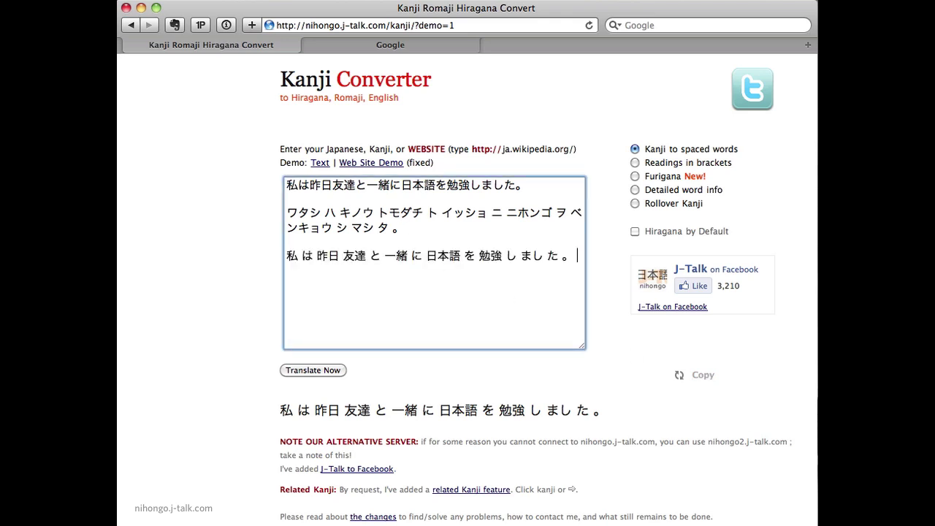
Reload the text demo sentence and translate it with the Readings in brackets option.
{"action": "left_click", "coordinate": [320, 162]}
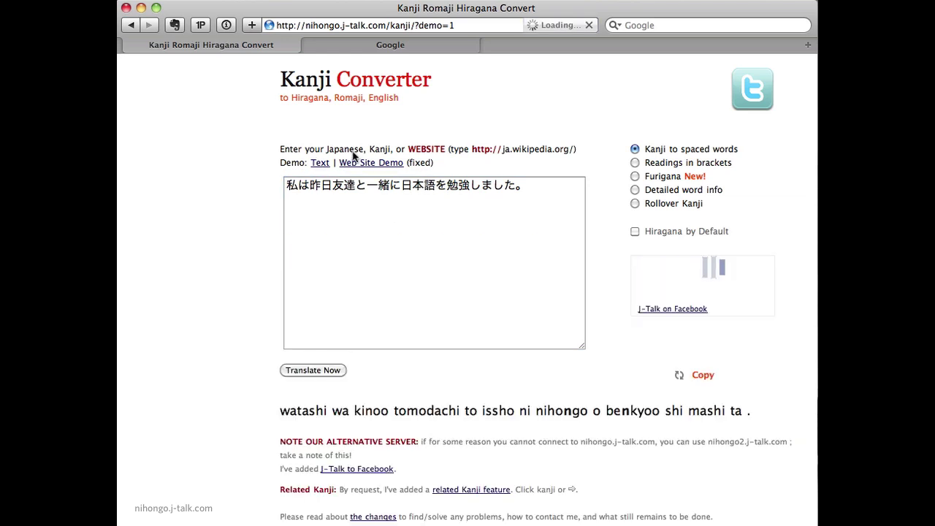
{"action": "left_click", "coordinate": [635, 163]}
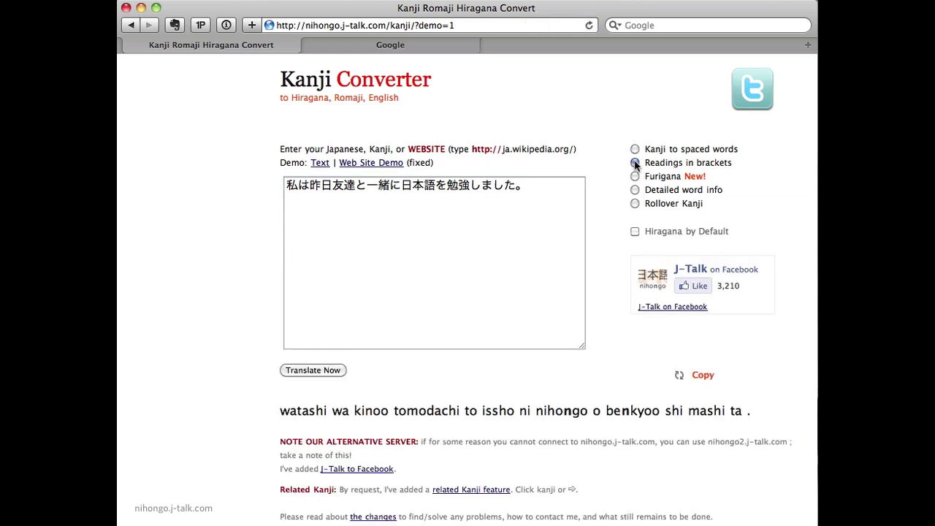
{"action": "left_click", "coordinate": [313, 371]}
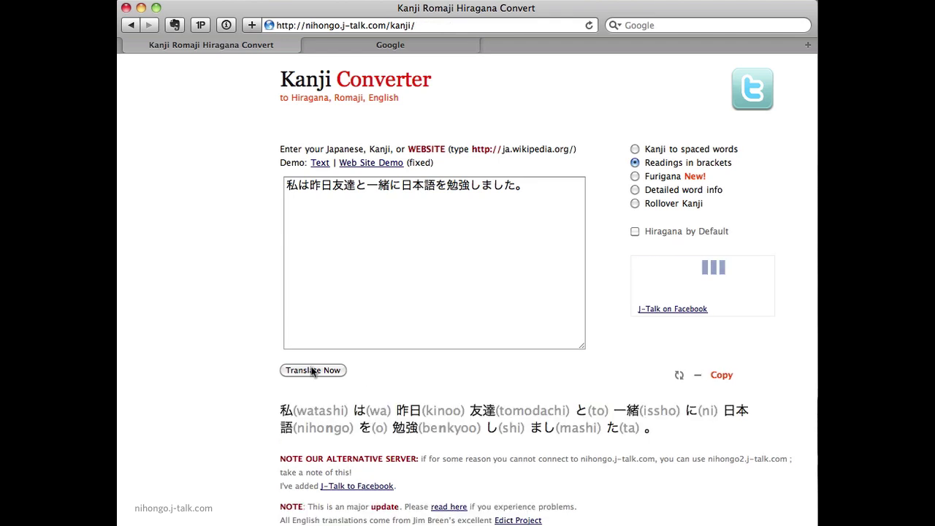
Cycle the bracketed readings through hiragana and back to romaji.
{"action": "left_click", "coordinate": [678, 378]}
{"action": "left_click", "coordinate": [678, 378]}
{"action": "left_click", "coordinate": [678, 378]}
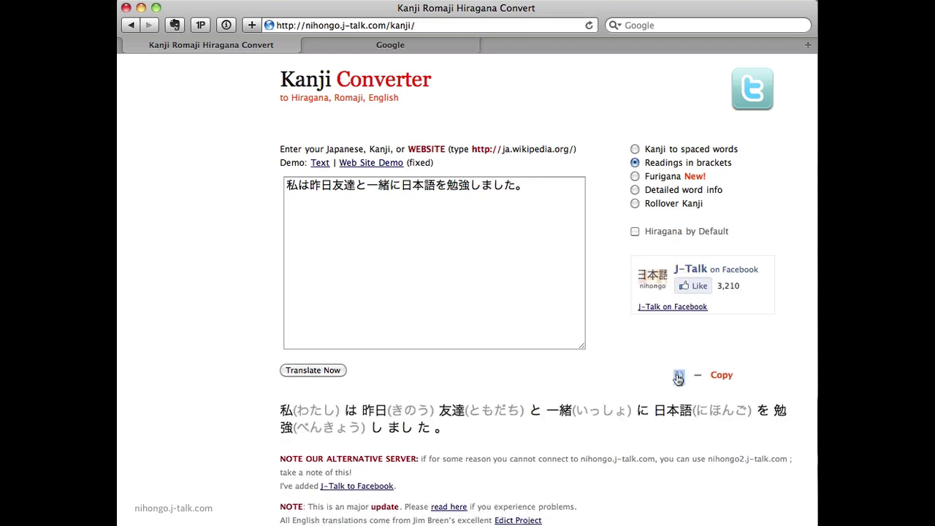
{"action": "left_click", "coordinate": [678, 378]}
Translate the sentence with the Furigana option, and switch its readings to hiragana and back to romaji.
{"action": "left_click", "coordinate": [635, 176]}
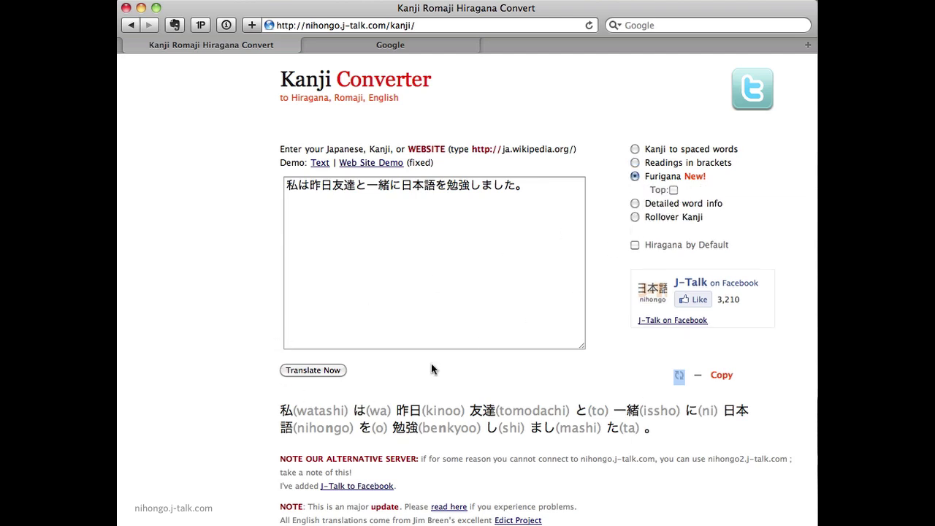
{"action": "left_click", "coordinate": [313, 370]}
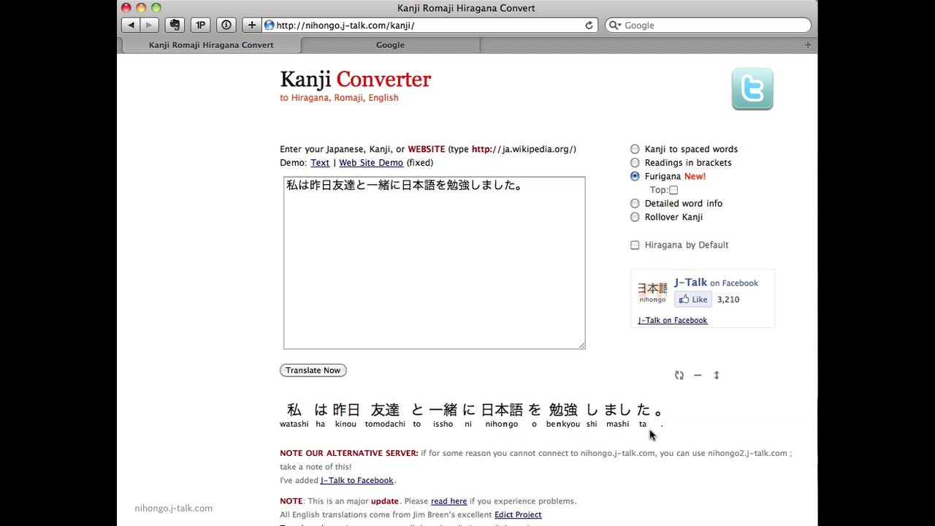
{"action": "left_click", "coordinate": [679, 376]}
{"action": "left_click", "coordinate": [678, 377]}
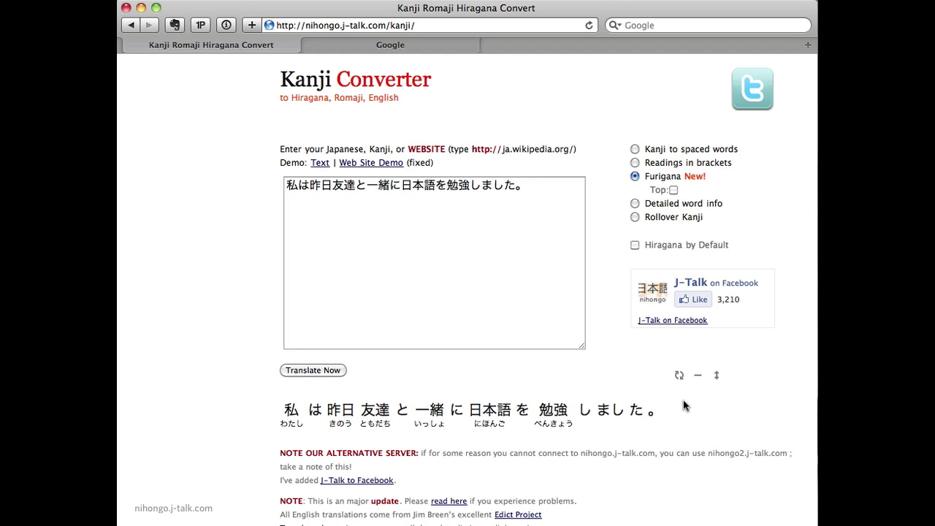
{"action": "left_click", "coordinate": [680, 377]}
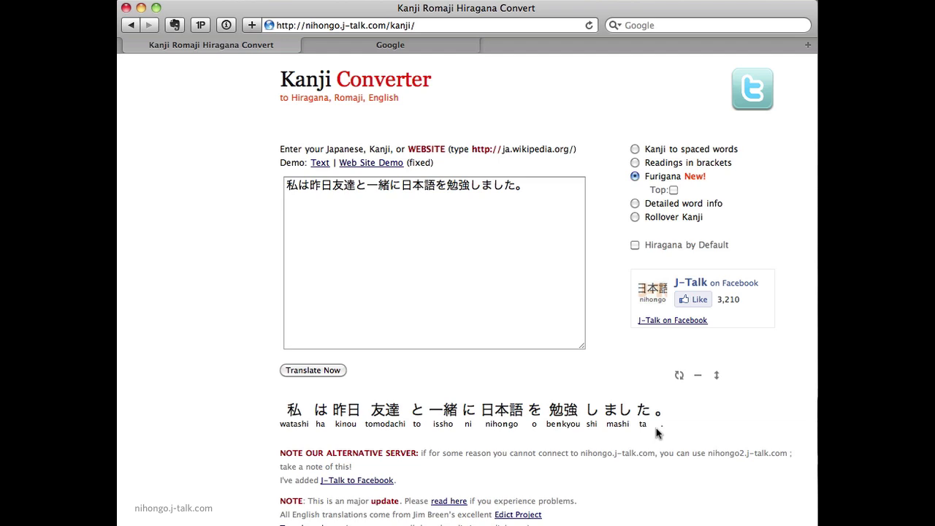
Flip the furigana above the kanji and back below, and try the minus display toggle twice.
{"action": "left_click", "coordinate": [717, 377]}
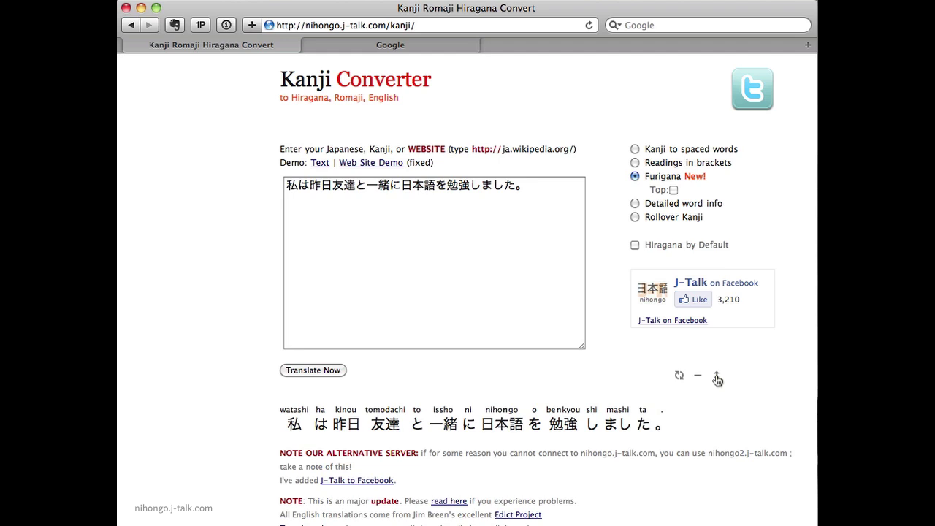
{"action": "left_click", "coordinate": [717, 377]}
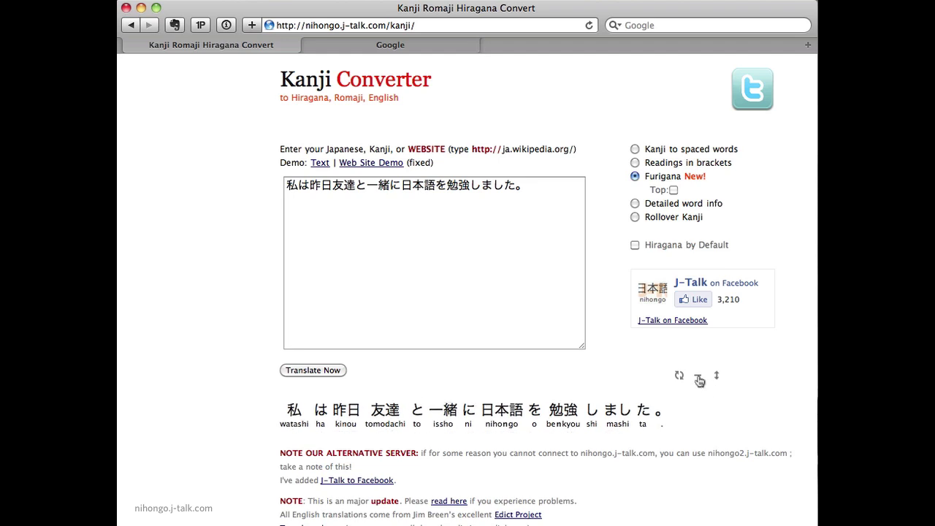
{"action": "left_click", "coordinate": [698, 378]}
{"action": "left_click", "coordinate": [698, 378]}
Translate the sentence with the Detailed word info option and review its table of readings, meanings and base forms.
{"action": "left_click", "coordinate": [635, 204]}
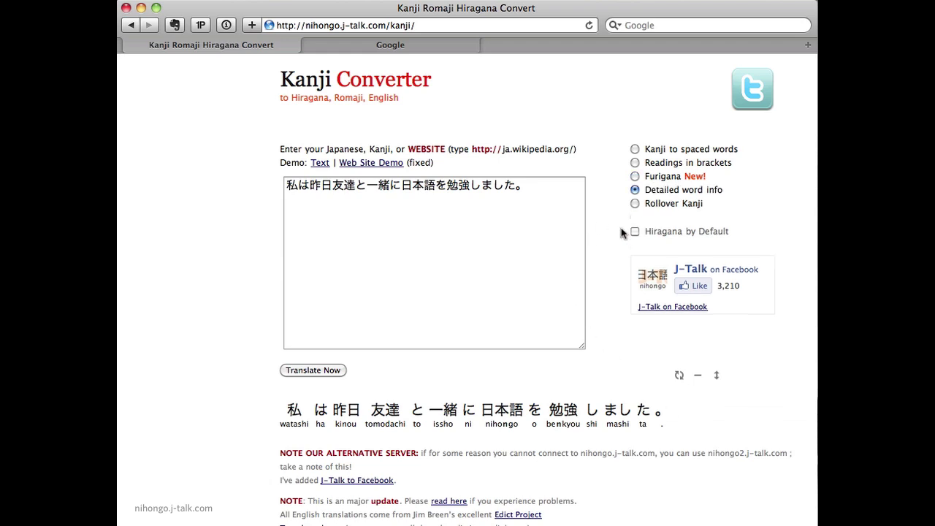
{"action": "left_click", "coordinate": [314, 371]}
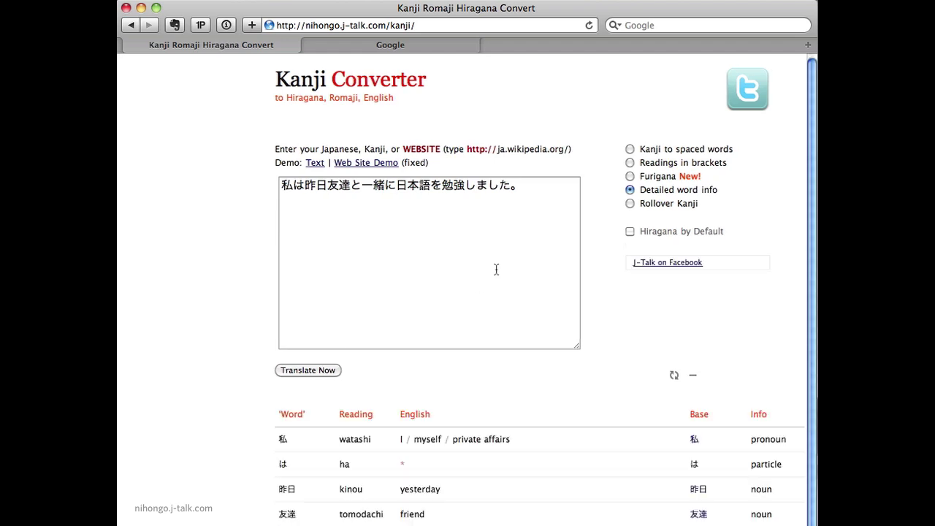
{"action": "scroll", "coordinate": [472, 505], "scroll_direction": "down", "scroll_amount": 3}
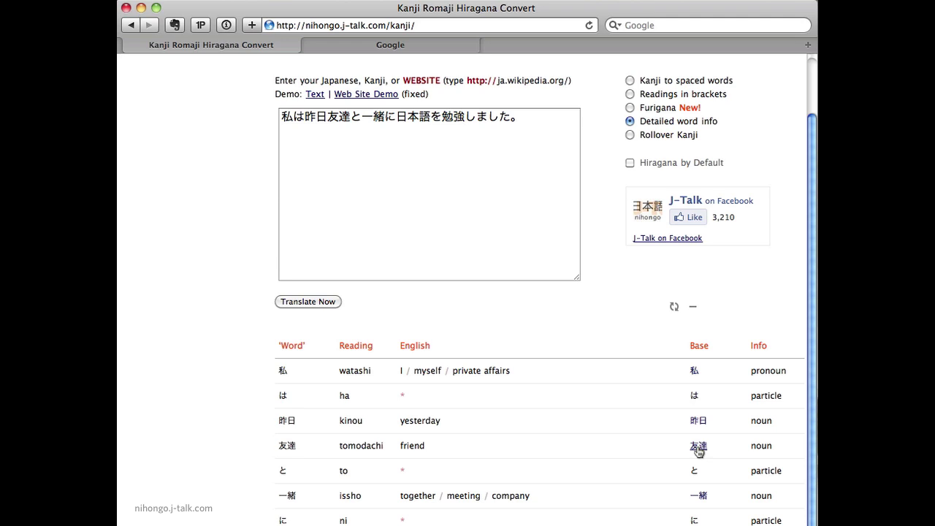
Translate the sentence with the Rollover Kanji option and examine the pop-up readings and meanings of individual words.
{"action": "scroll", "coordinate": [698, 451], "scroll_direction": "up", "scroll_amount": 2}
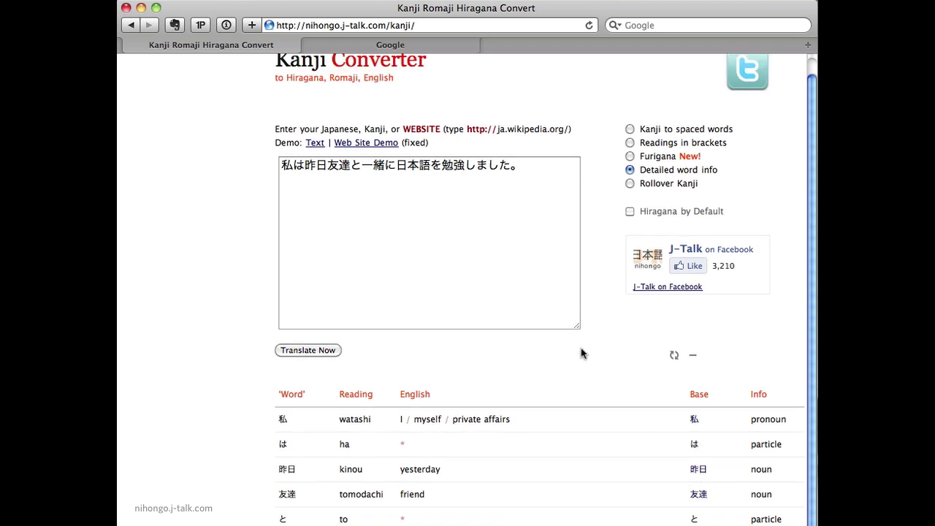
{"action": "left_click", "coordinate": [630, 184]}
{"action": "scroll", "coordinate": [545, 293], "scroll_direction": "up", "scroll_amount": 1}
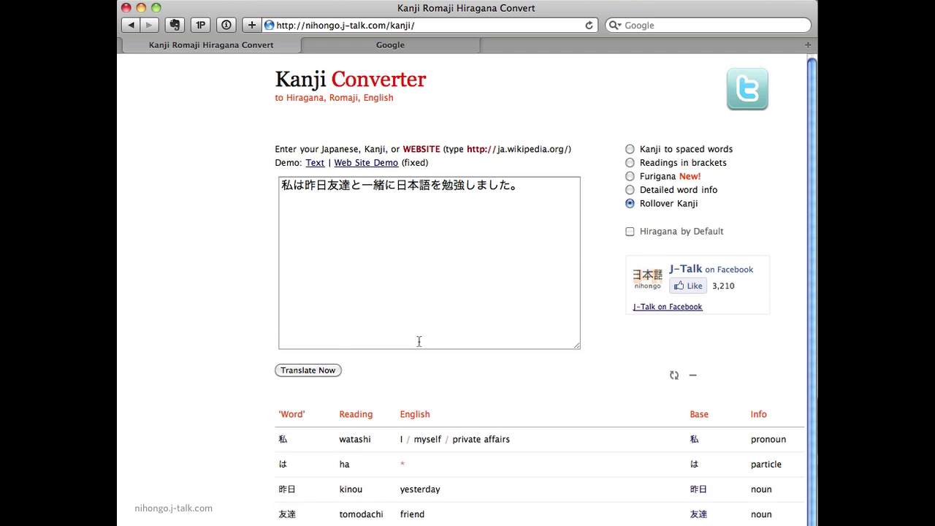
{"action": "left_click", "coordinate": [319, 371]}
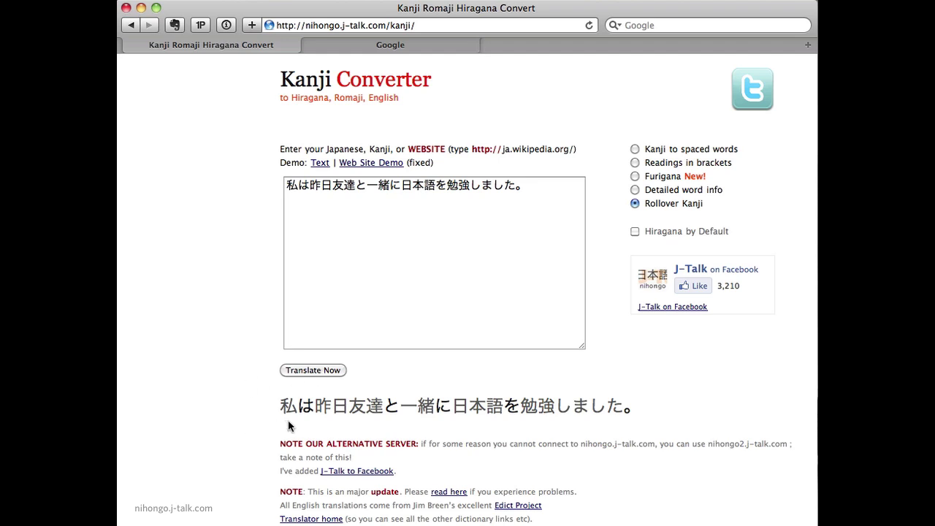
{"action": "mouse_move", "coordinate": [288, 414]}
{"action": "mouse_move", "coordinate": [342, 410]}
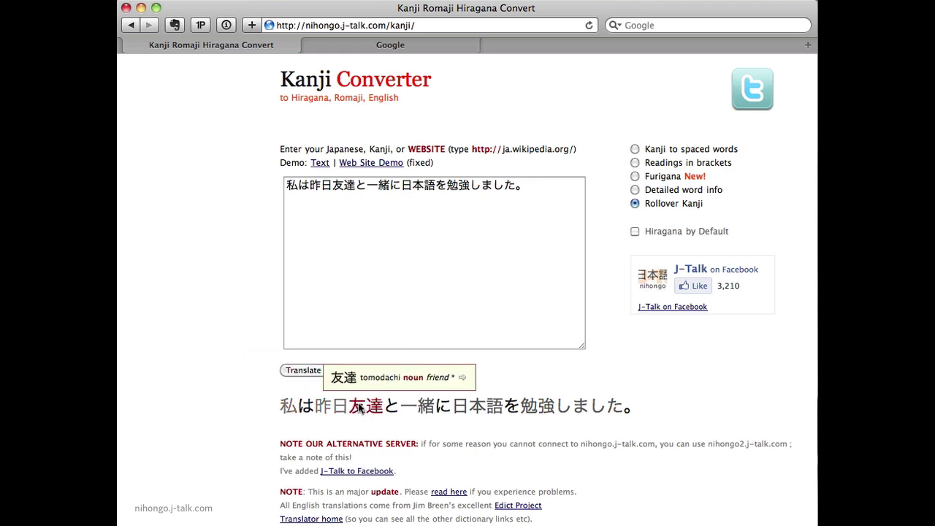
{"action": "mouse_move", "coordinate": [469, 411]}
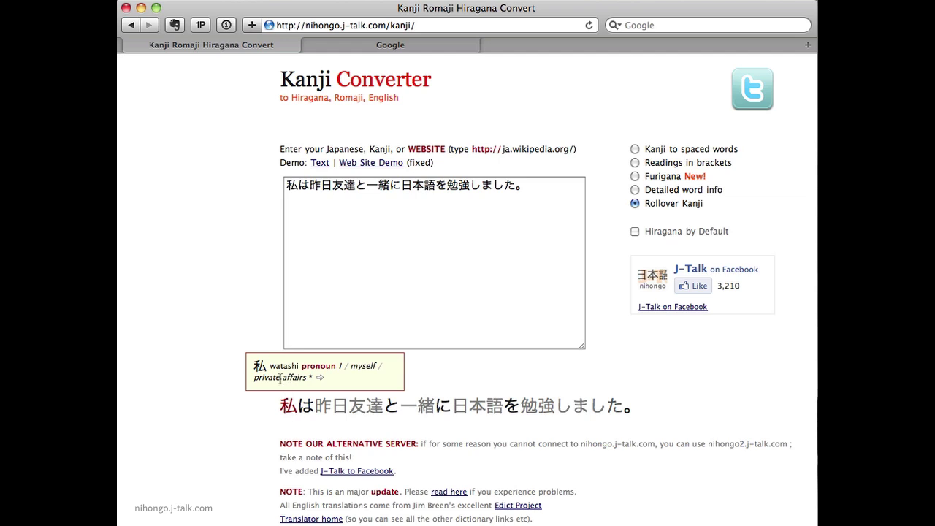
Look up the related kanji for 私, continue to the entry 私立, and look up its second character 立.
{"action": "left_click", "coordinate": [321, 379]}
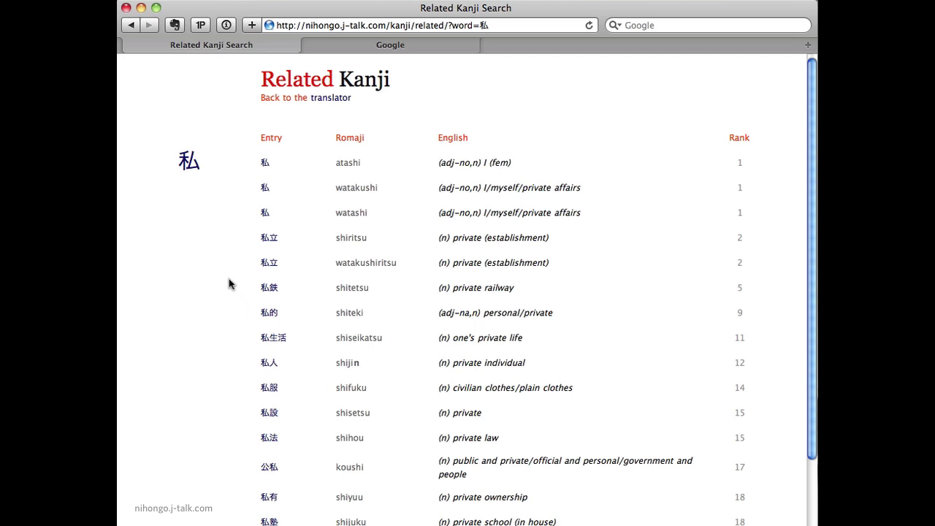
{"action": "left_click", "coordinate": [269, 239]}
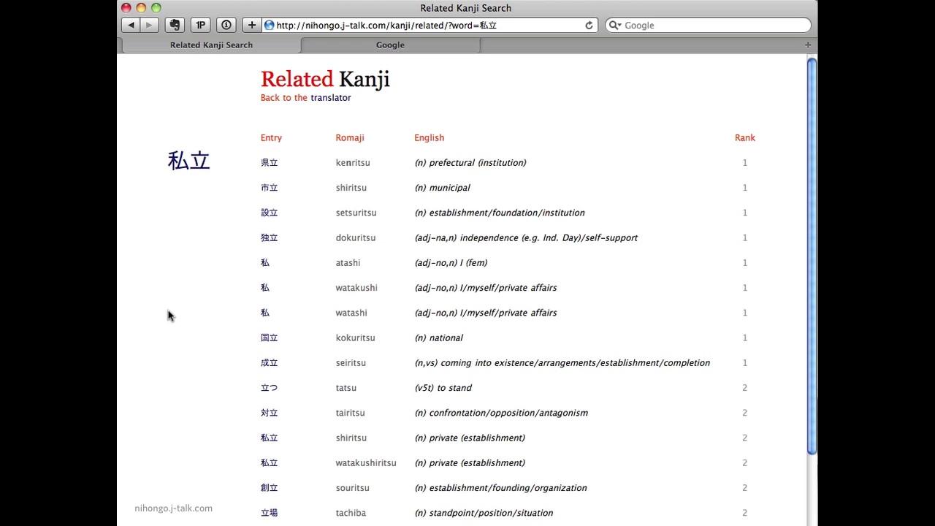
{"action": "left_click", "coordinate": [194, 170]}
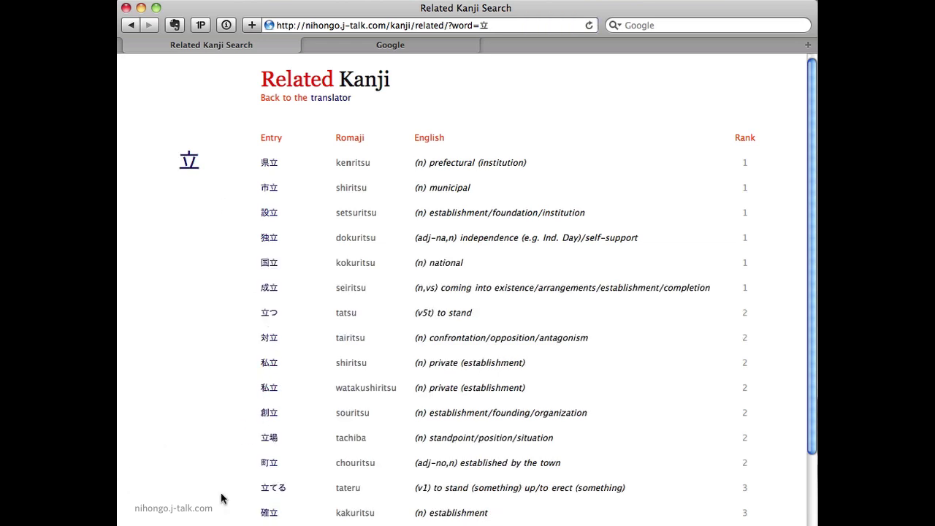
Follow the related kanji from 立 through the entry 町立, its character 町, the entry 市町村 and its character 市.
{"action": "left_click", "coordinate": [266, 468]}
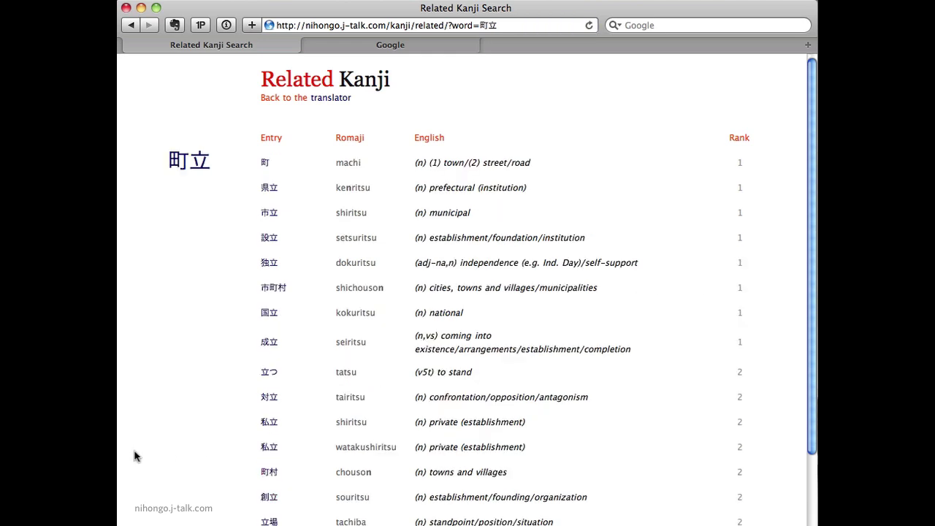
{"action": "left_click", "coordinate": [178, 168]}
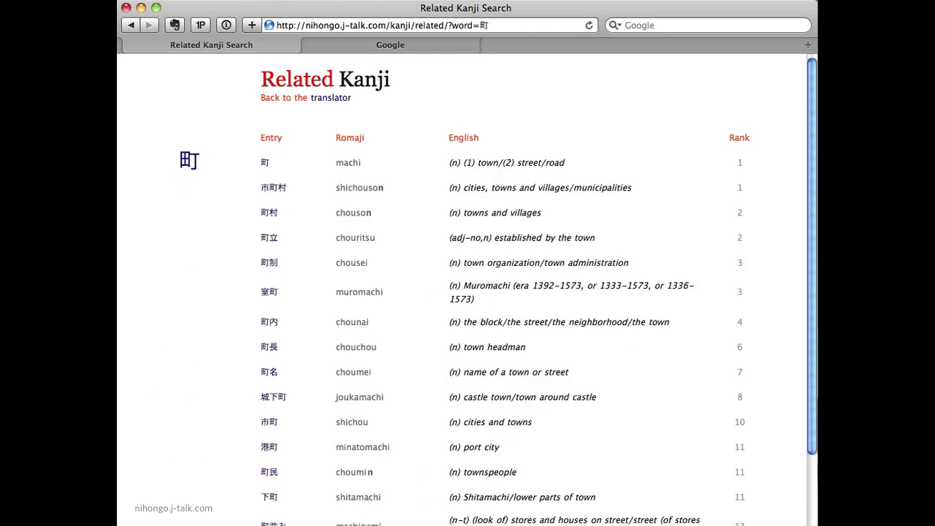
{"action": "left_click", "coordinate": [273, 192]}
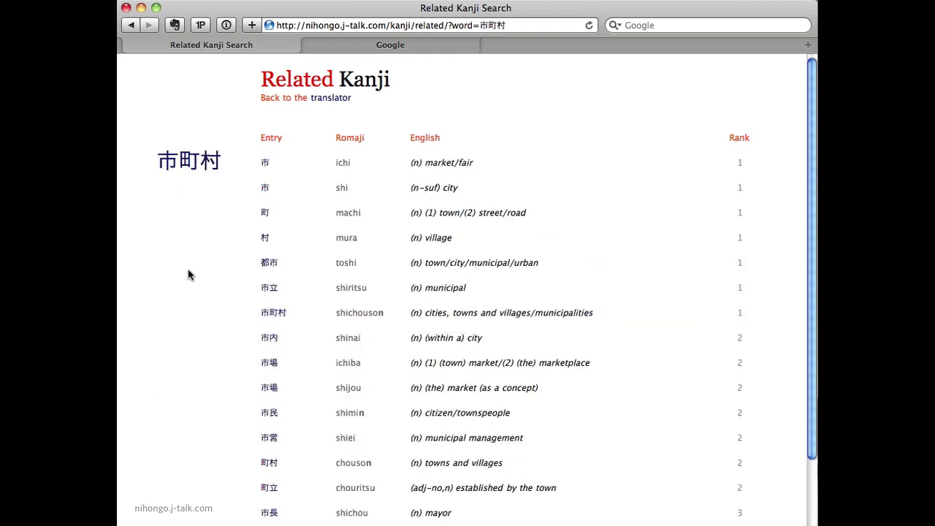
{"action": "left_click", "coordinate": [168, 162]}
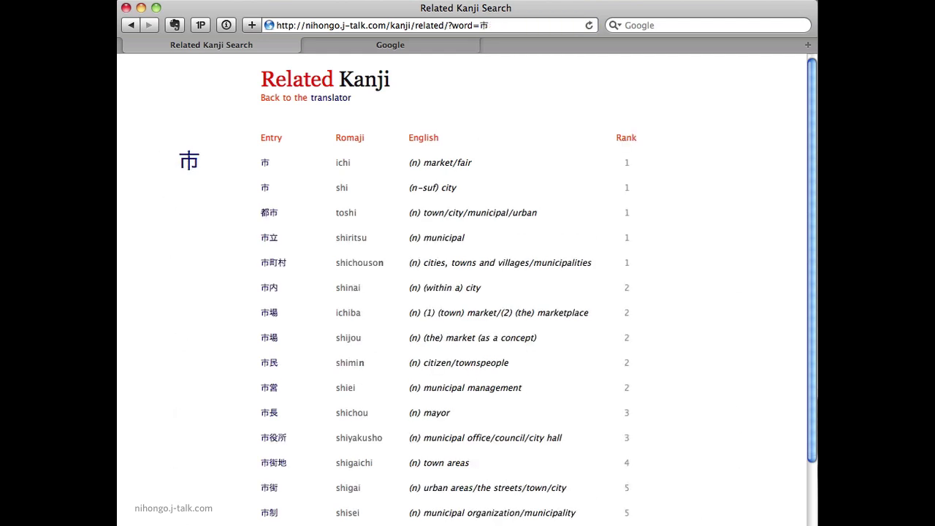
Return to the translator, load the demo text and translate it with the Rollover Kanji option.
{"action": "left_click", "coordinate": [330, 100]}
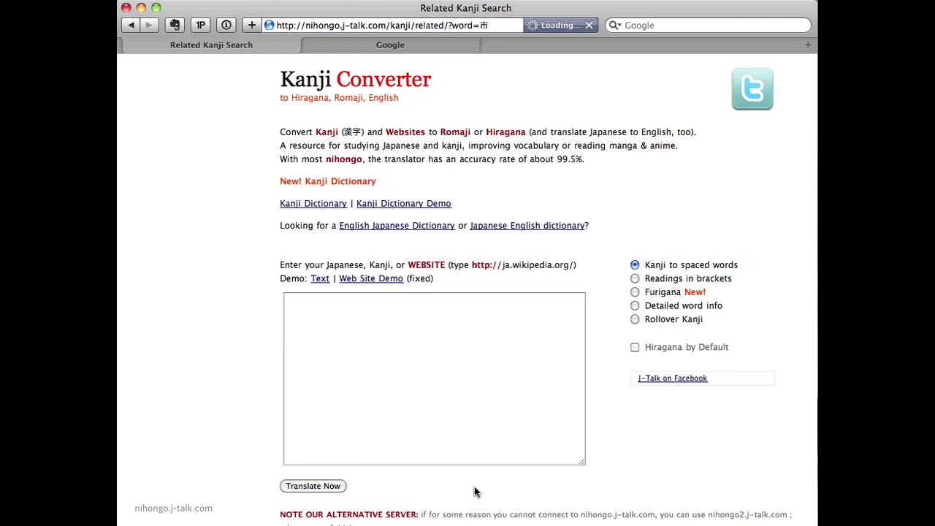
{"action": "left_click", "coordinate": [635, 319]}
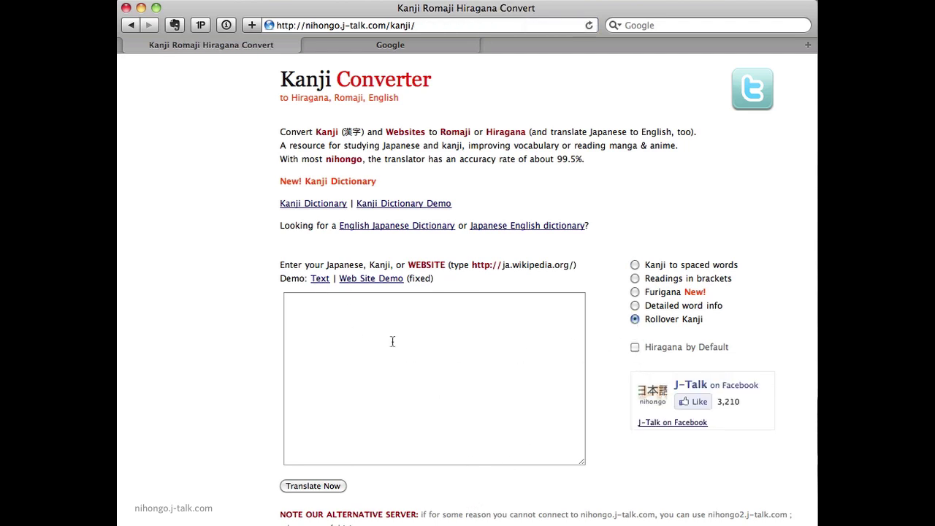
{"action": "left_click", "coordinate": [322, 284]}
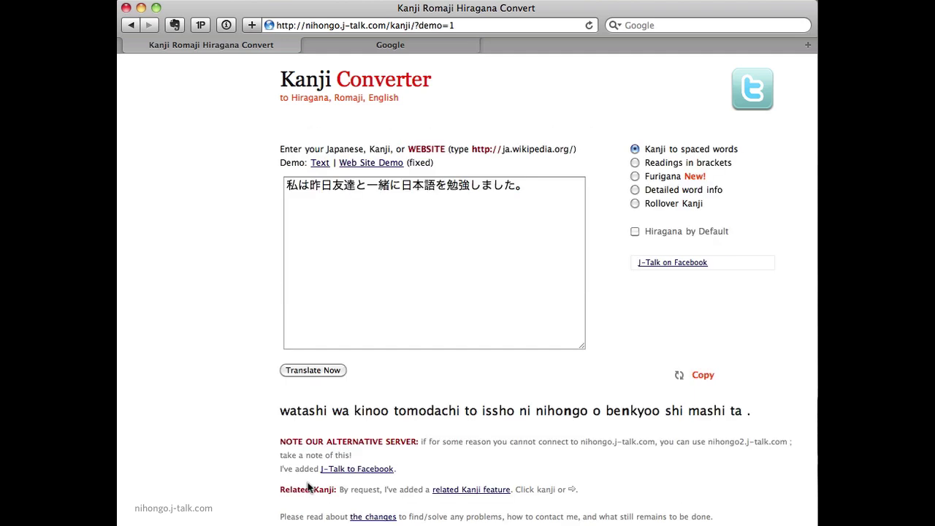
{"action": "left_click", "coordinate": [635, 204]}
{"action": "left_click", "coordinate": [291, 371]}
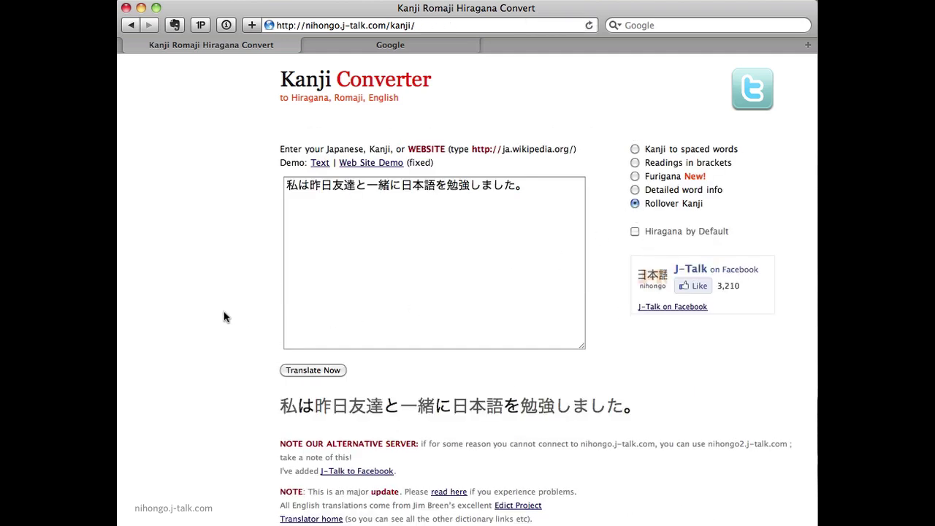
Look up the related kanji for 昨日 from its pop-up and review the entries by rank.
{"action": "mouse_move", "coordinate": [332, 410]}
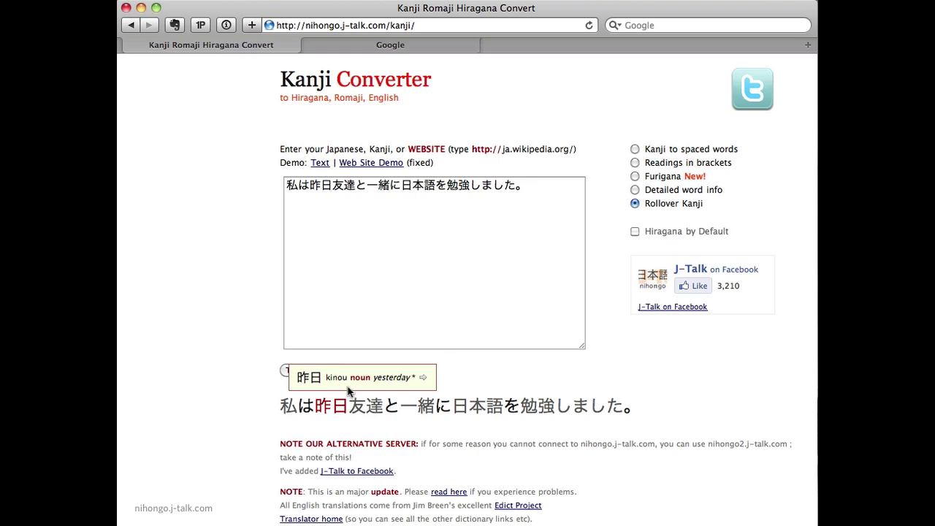
{"action": "left_click", "coordinate": [425, 380]}
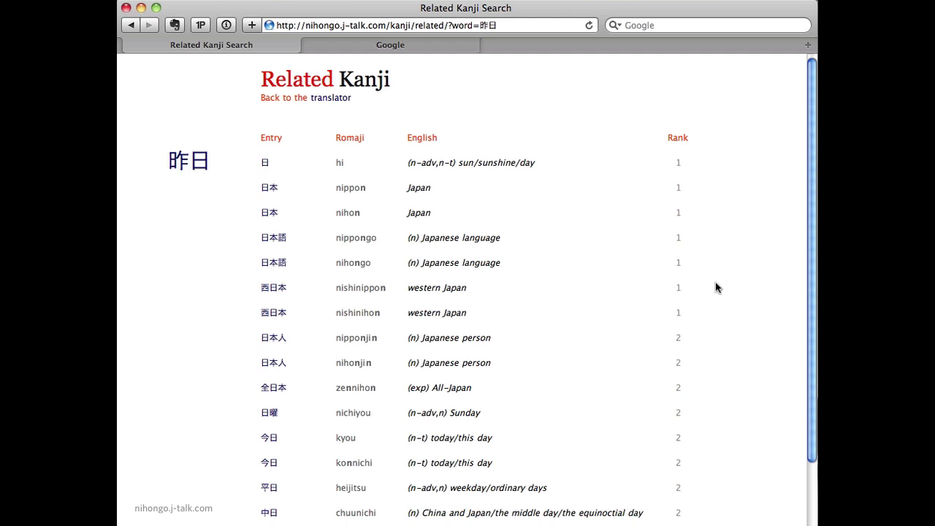
{"action": "double_click", "coordinate": [678, 314]}
{"action": "scroll", "coordinate": [711, 423], "scroll_direction": "down", "scroll_amount": 15}
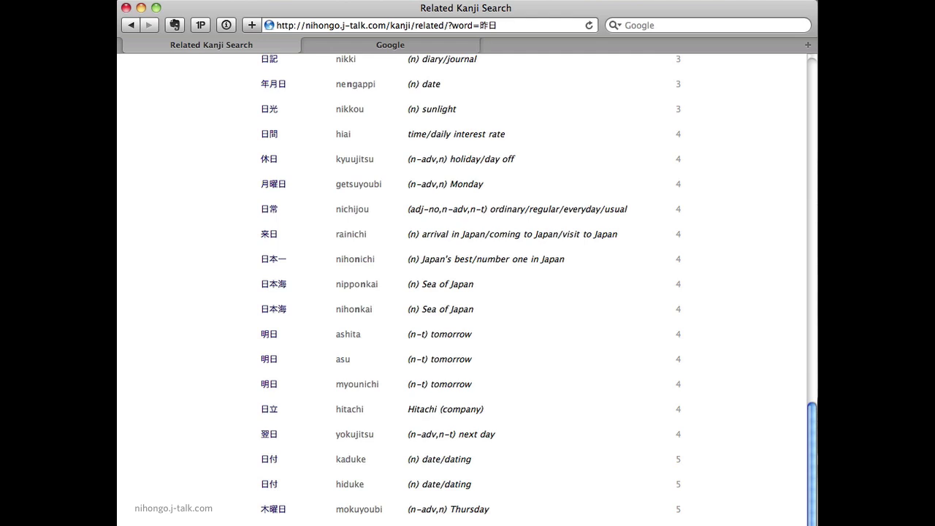
{"action": "scroll", "coordinate": [571, 468], "scroll_direction": "up", "scroll_amount": 15}
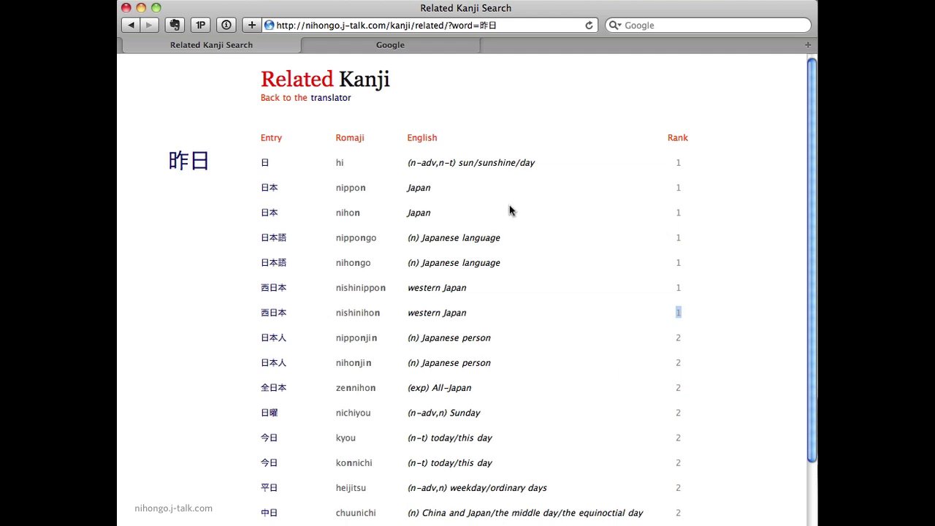
{"action": "left_click", "coordinate": [326, 98]}
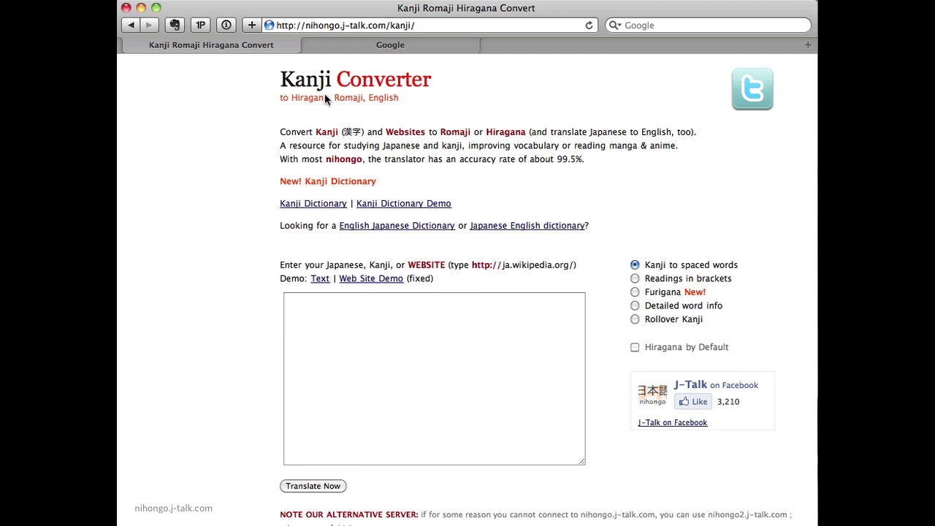
{"action": "left_click", "coordinate": [356, 336]}
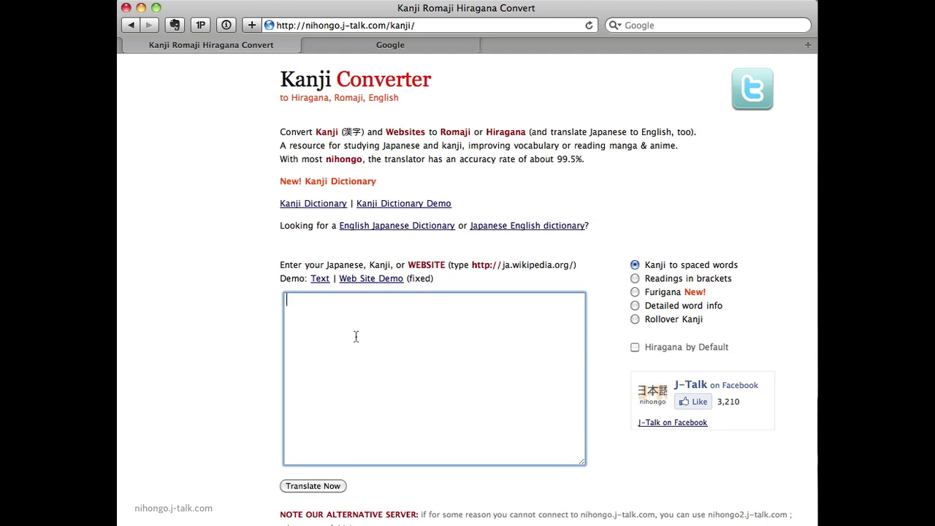
{"action": "type", "text": "http://"}
Switch to the Google page and search the web for yakushima.
{"action": "left_click", "coordinate": [412, 44]}
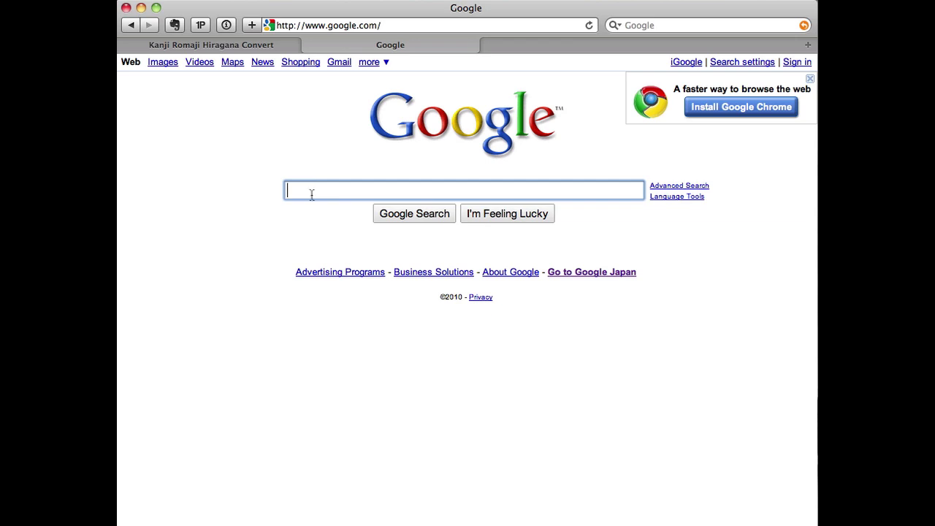
{"action": "type", "text": "yak"}
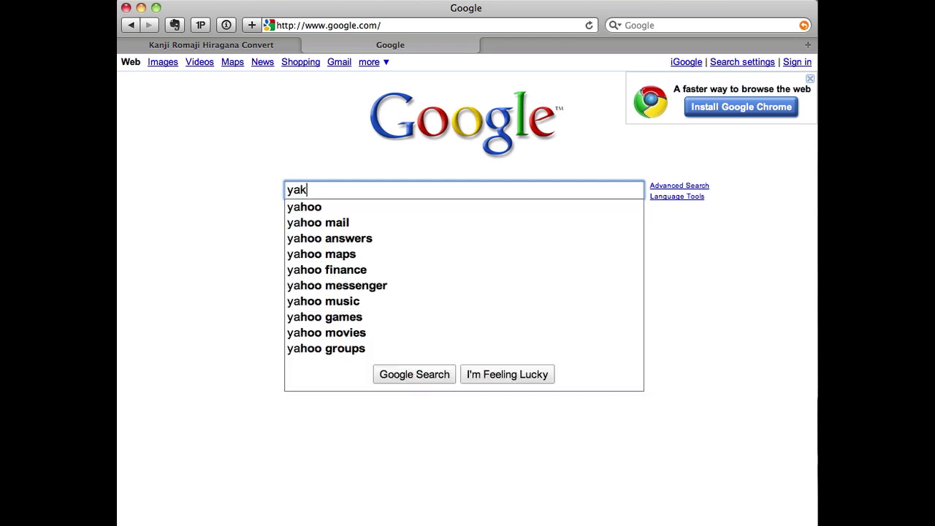
{"action": "type", "text": "ushia"}
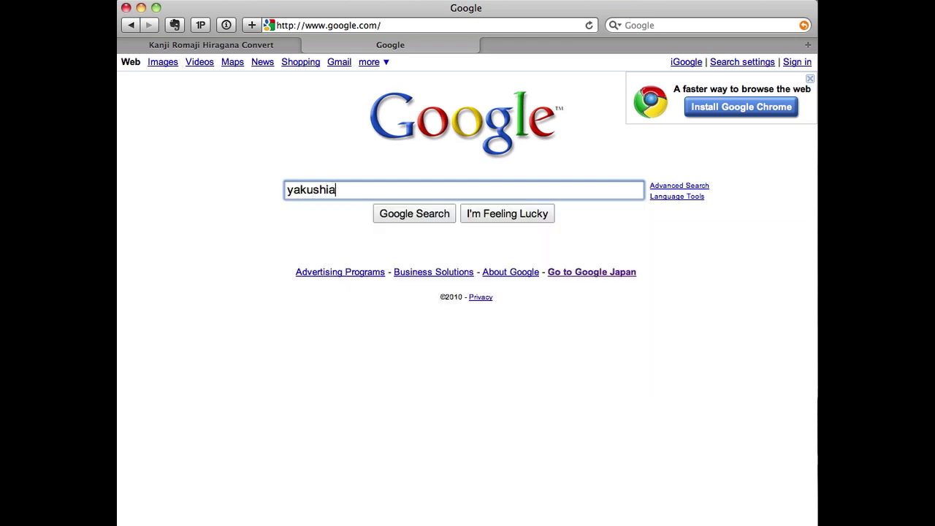
{"action": "key", "text": "BackSpace"}
{"action": "type", "text": "ma"}
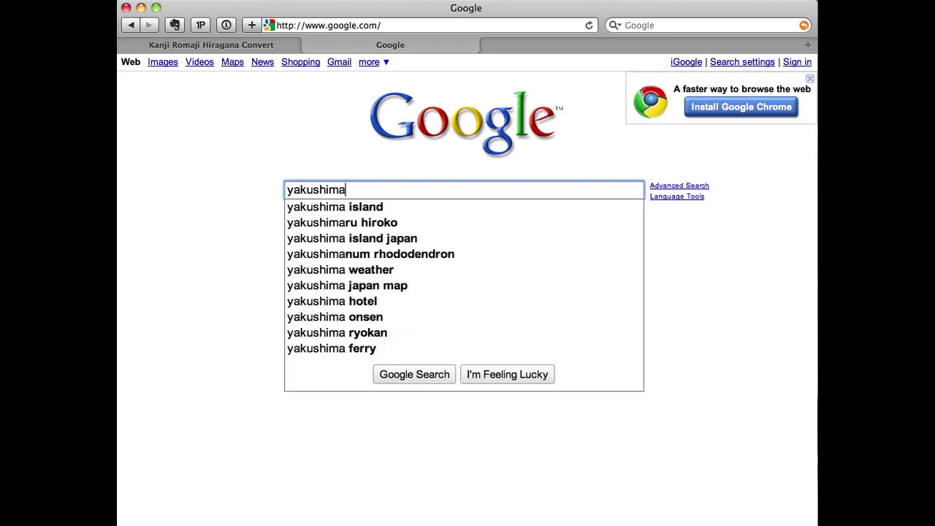
{"action": "key", "text": "Return"}
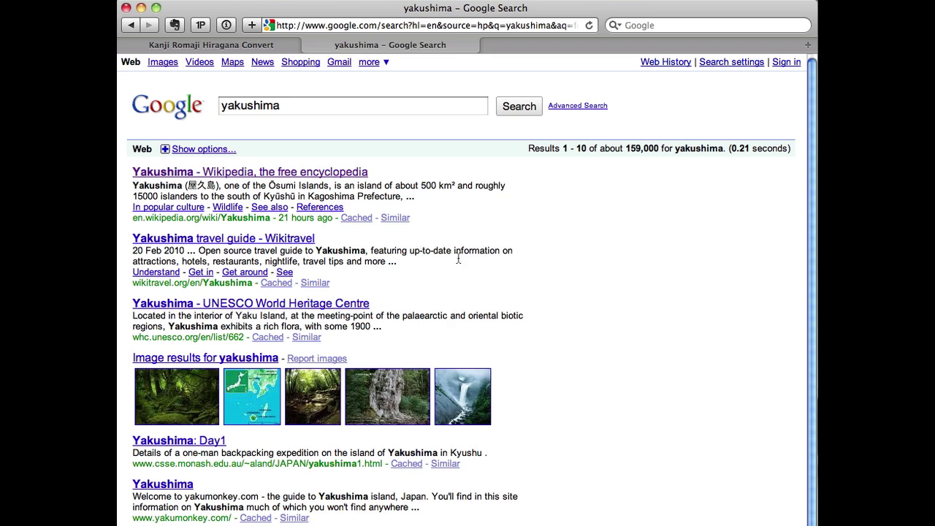
Open the Wikipedia article on Yakushima from the results and change it to the Japanese (日本語) version.
{"action": "left_click", "coordinate": [292, 172]}
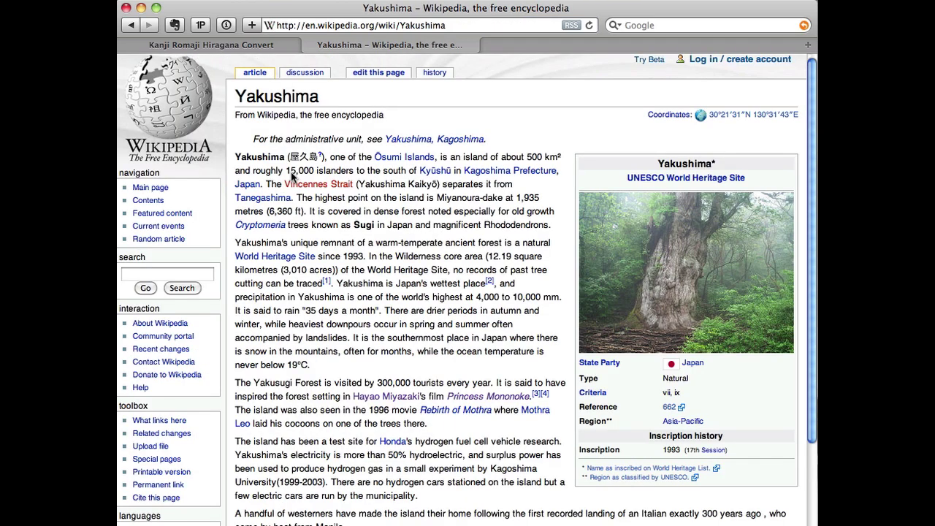
{"action": "scroll", "coordinate": [434, 267], "scroll_direction": "down", "scroll_amount": 5}
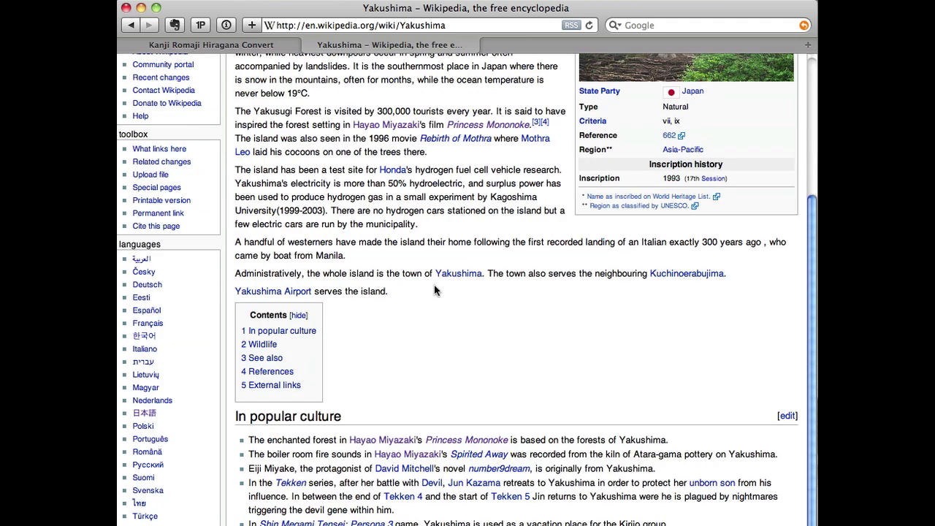
{"action": "left_click", "coordinate": [144, 414]}
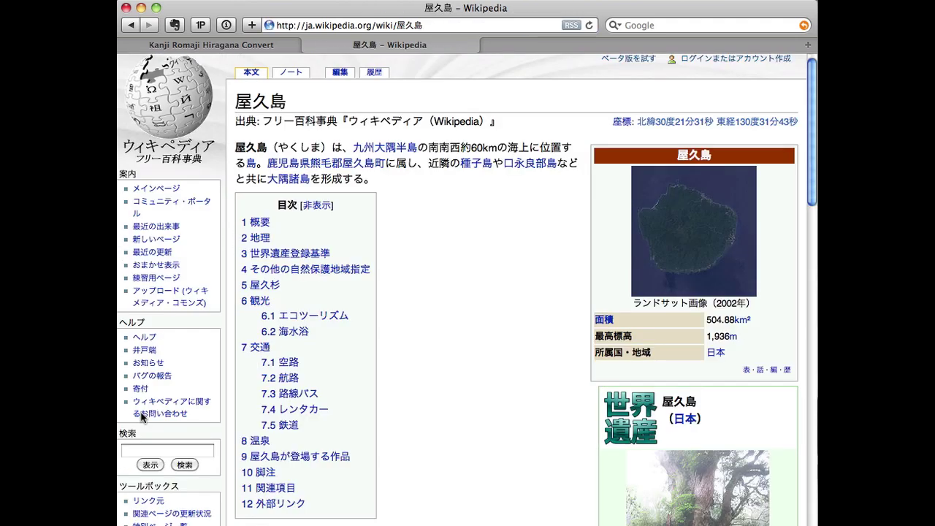
{"action": "left_click", "coordinate": [268, 27]}
{"action": "key", "text": "super+c"}
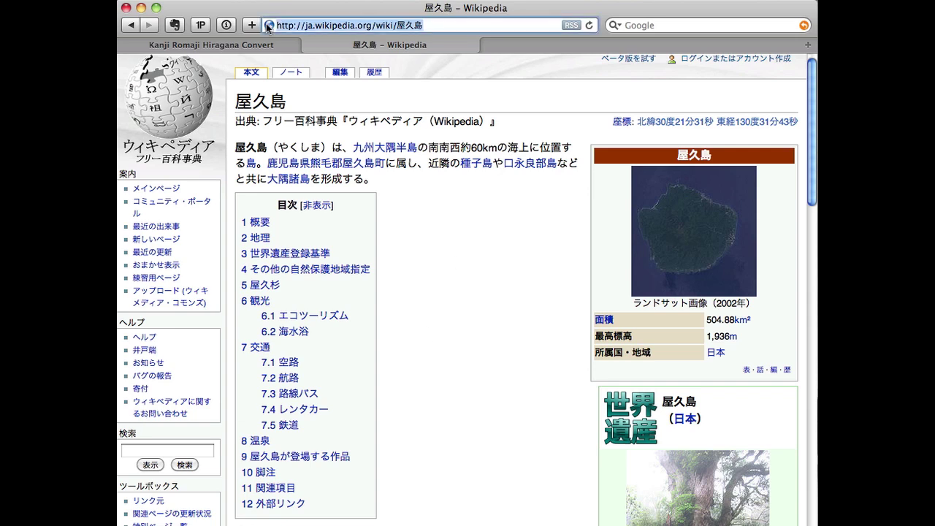
{"action": "left_click", "coordinate": [130, 44]}
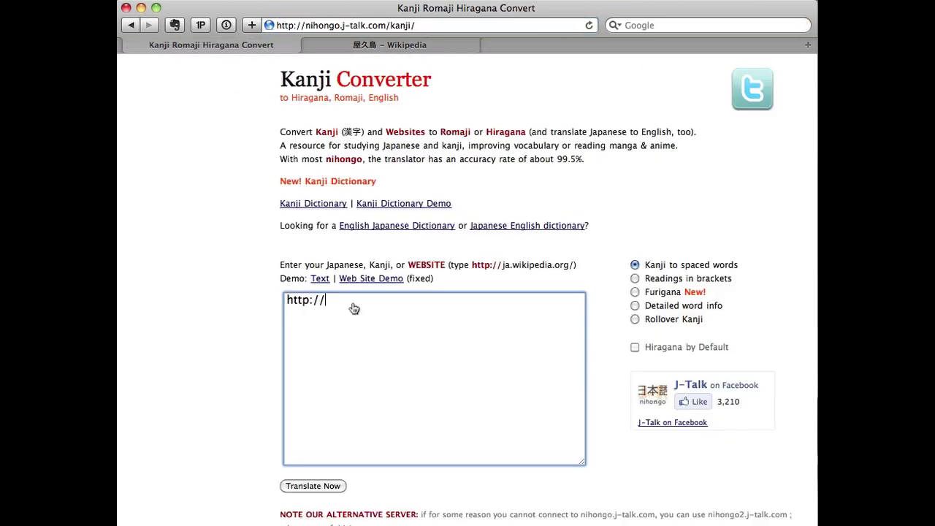
{"action": "left_click", "coordinate": [377, 361]}
{"action": "key", "text": "super+v"}
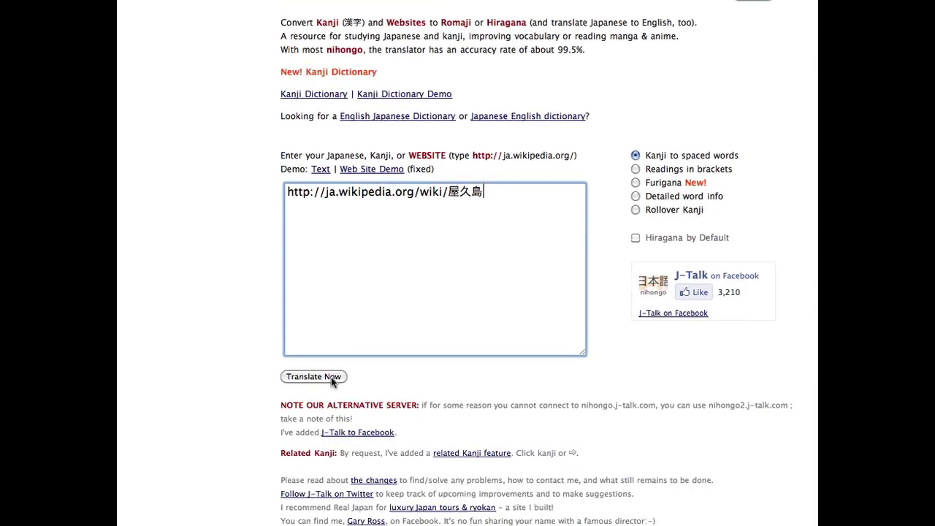
{"action": "left_click", "coordinate": [331, 486]}
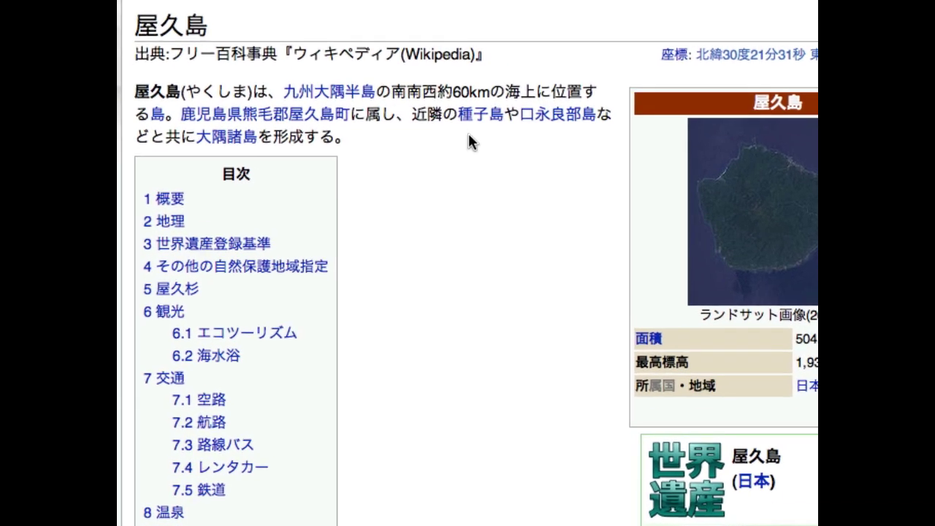
Examine the pop-up readings and meanings of words such as 種子島, 口永良部島, する and 本州 in the converted article.
{"action": "mouse_move", "coordinate": [472, 122]}
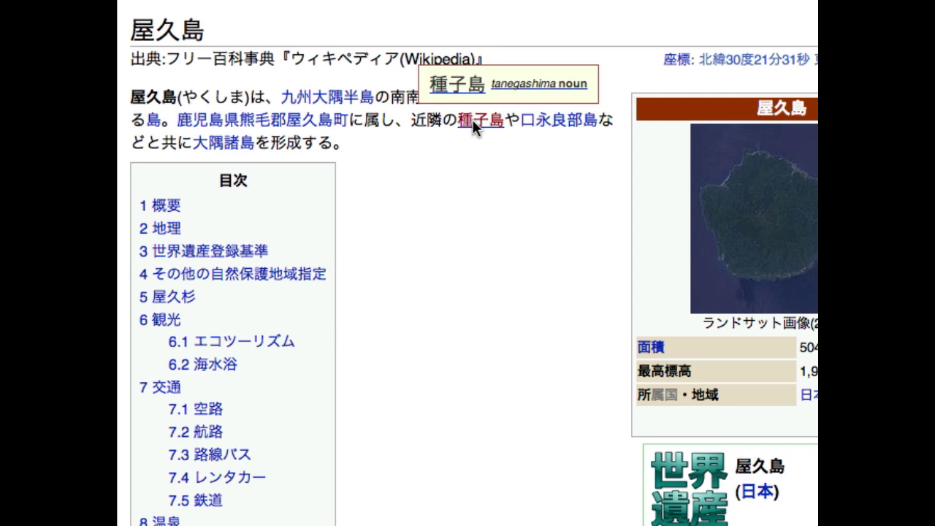
{"action": "mouse_move", "coordinate": [541, 121]}
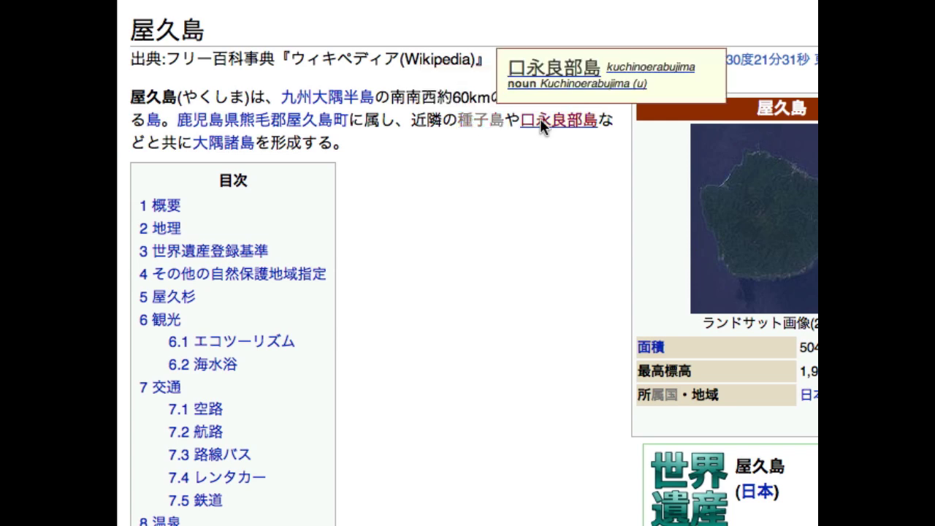
{"action": "mouse_move", "coordinate": [324, 121]}
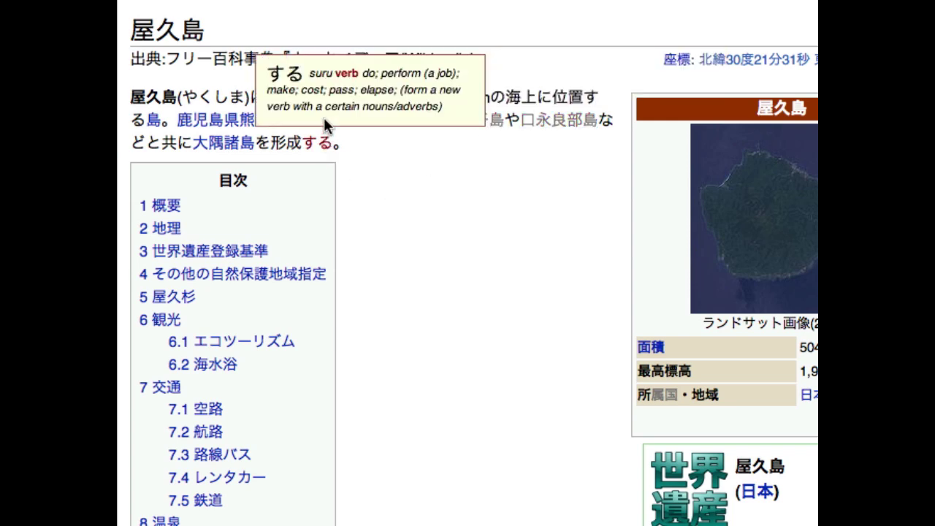
{"action": "scroll", "coordinate": [323, 140], "scroll_direction": "down", "scroll_amount": 5}
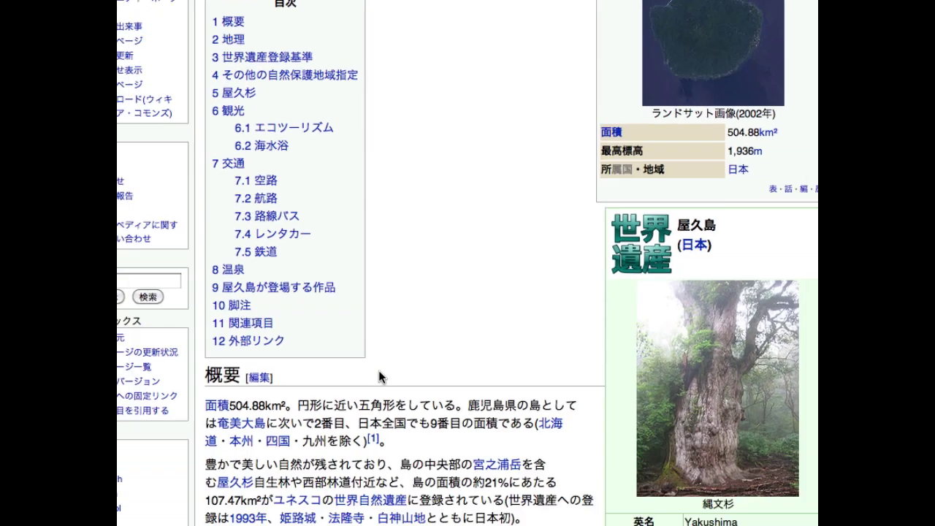
{"action": "mouse_move", "coordinate": [276, 295]}
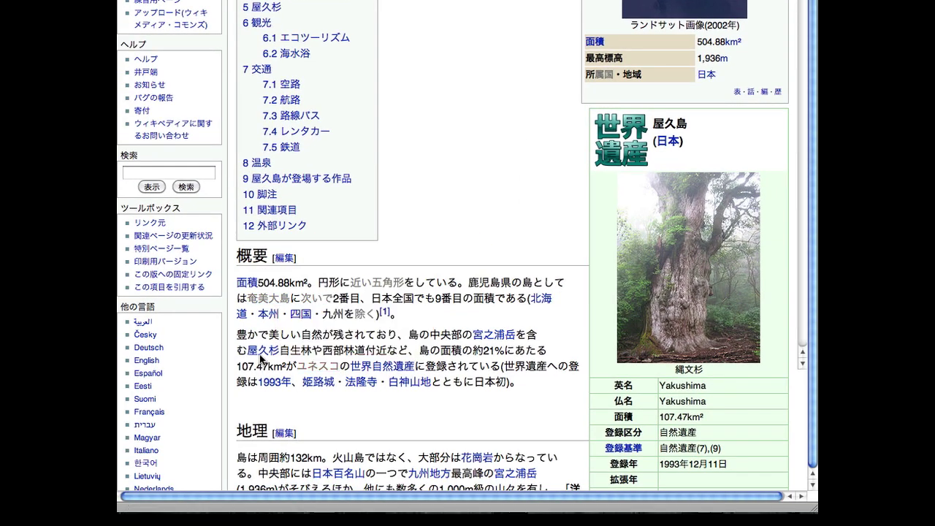
{"action": "mouse_move", "coordinate": [263, 357]}
{"action": "mouse_move", "coordinate": [488, 342]}
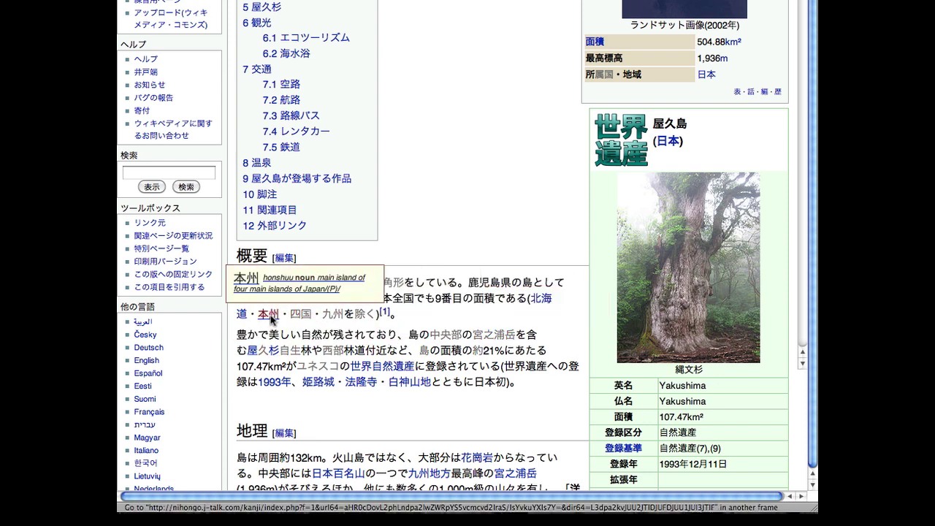
{"action": "scroll", "coordinate": [465, 298], "scroll_direction": "up", "scroll_amount": 5}
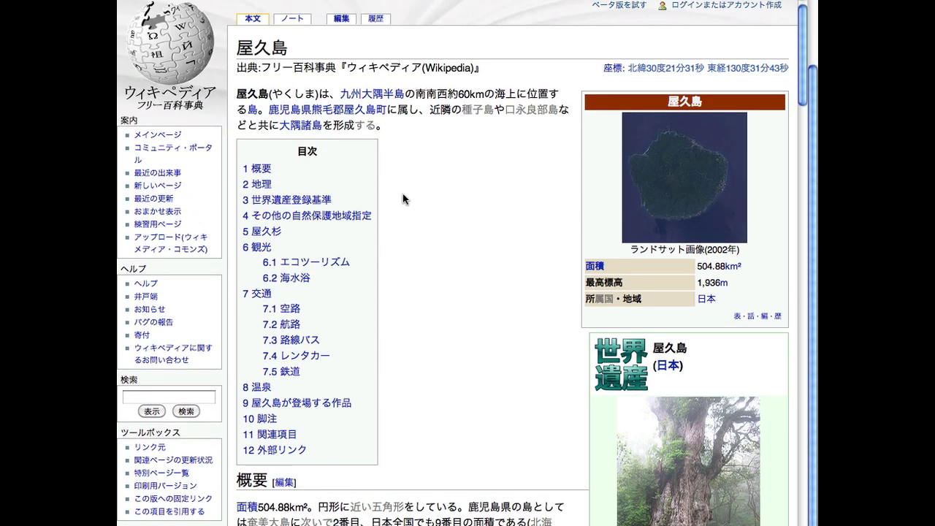
Check the pop-up for 九州 in the article's introduction and follow its link to the converted 九州 article.
{"action": "mouse_move", "coordinate": [284, 114]}
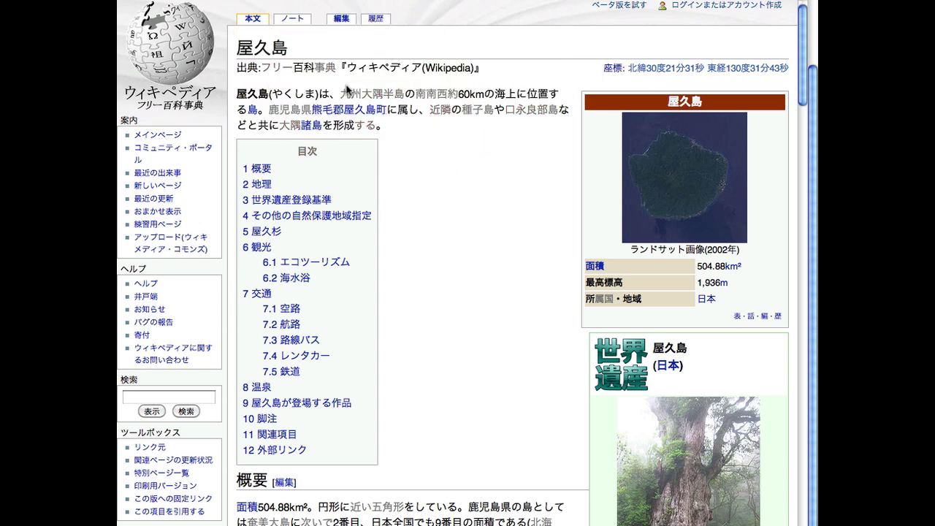
{"action": "mouse_move", "coordinate": [350, 96]}
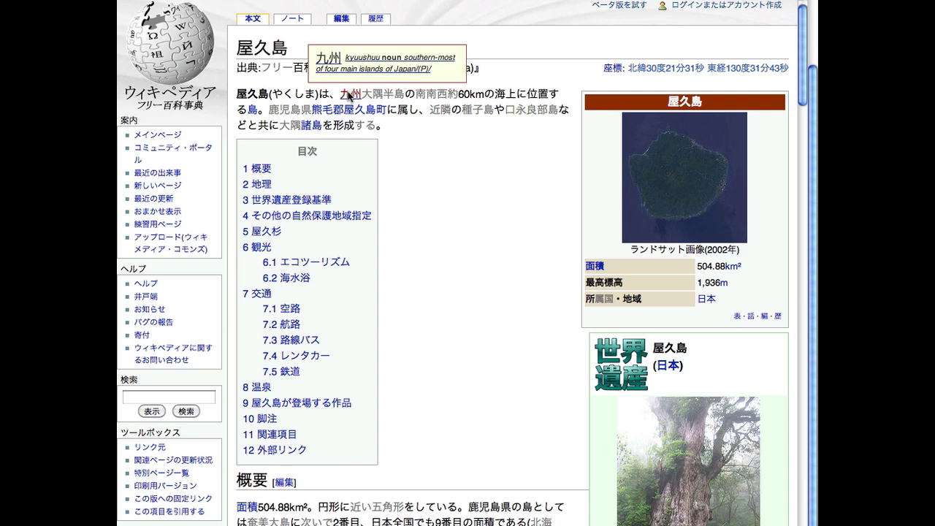
{"action": "left_click", "coordinate": [350, 96]}
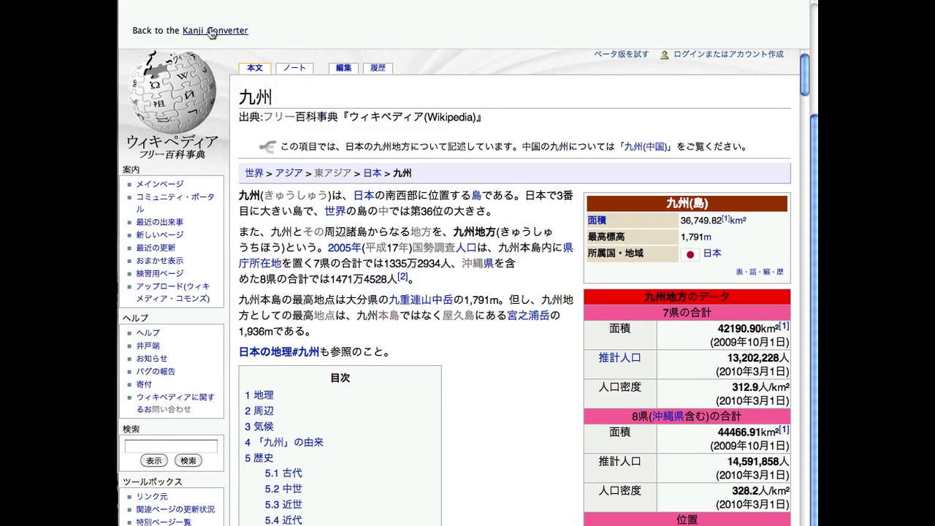
Go back to the Kanji Converter start page and view the notes and links below the input form.
{"action": "left_click", "coordinate": [211, 32]}
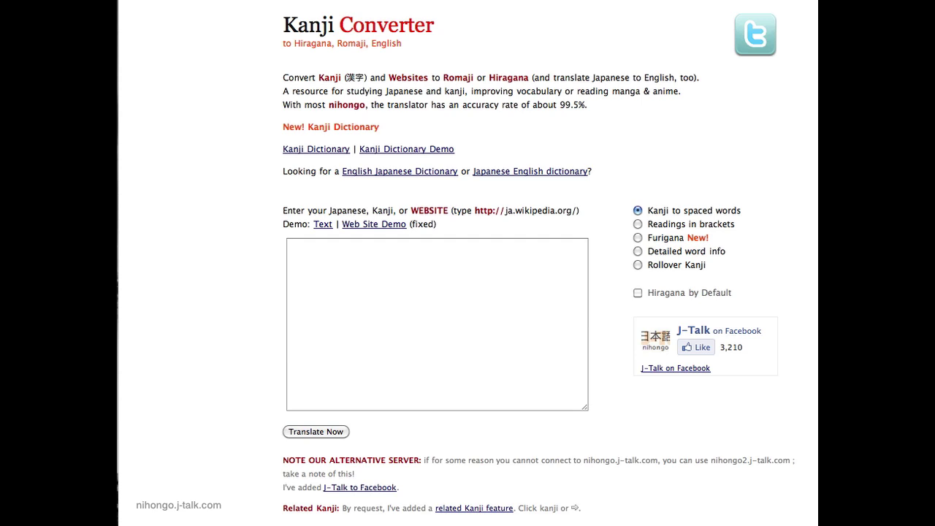
{"action": "scroll", "coordinate": [439, 366], "scroll_direction": "down", "scroll_amount": 3}
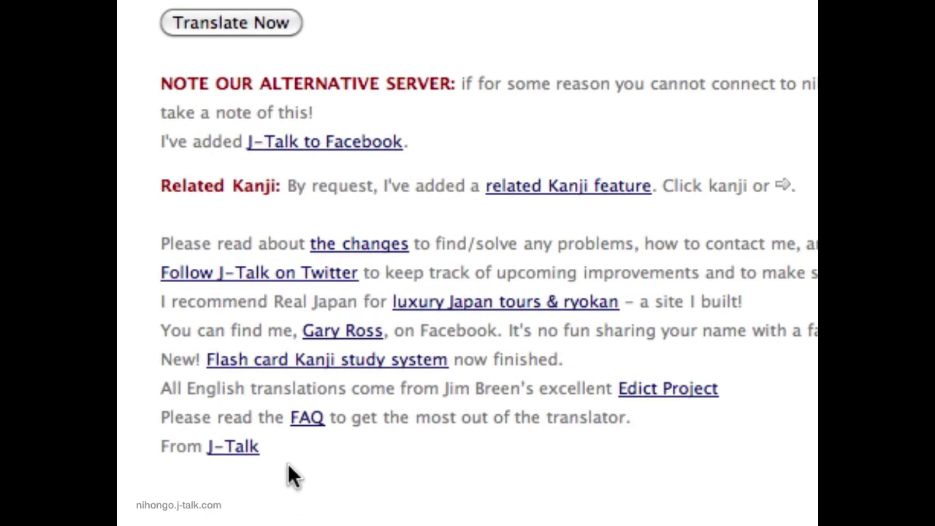